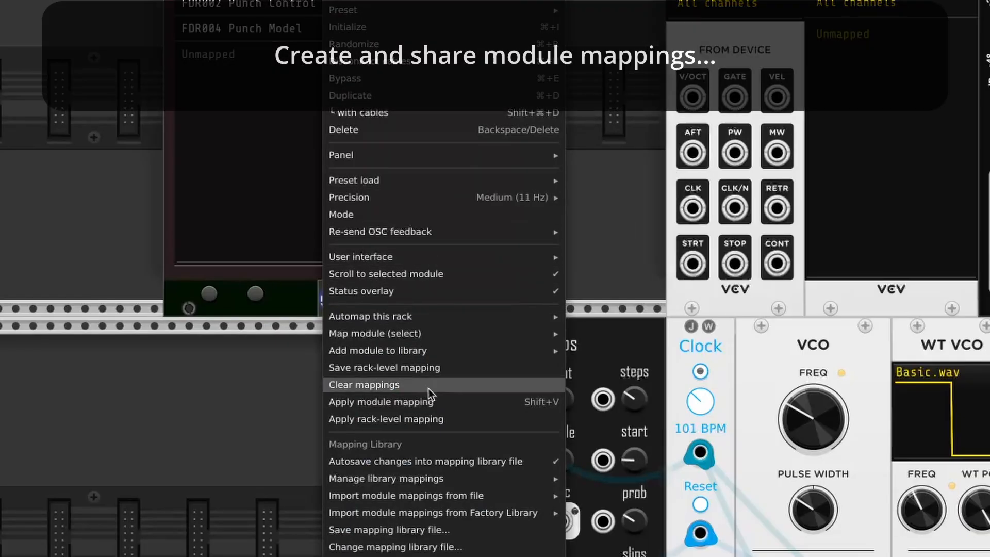
pyautogui.moveTo(432, 477)
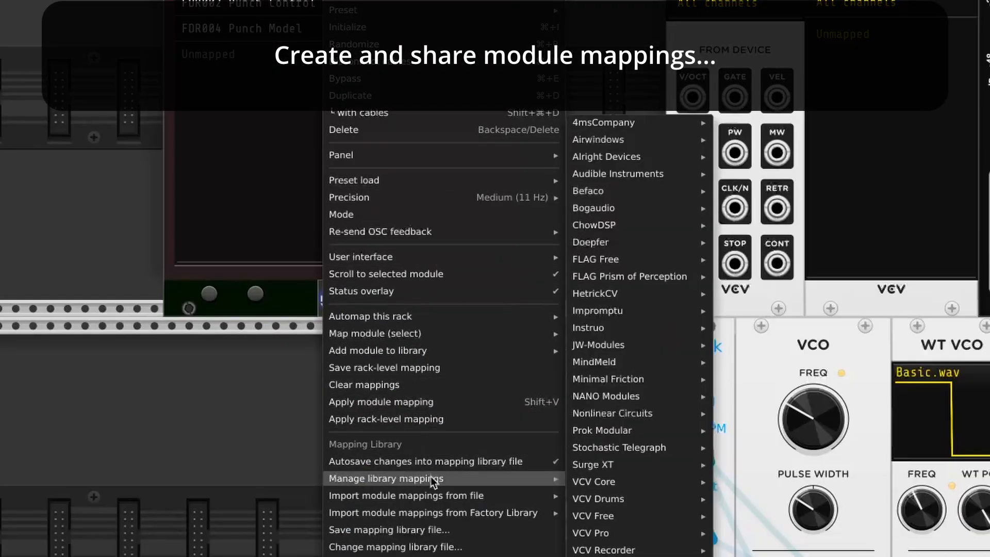
pyautogui.moveTo(584, 482)
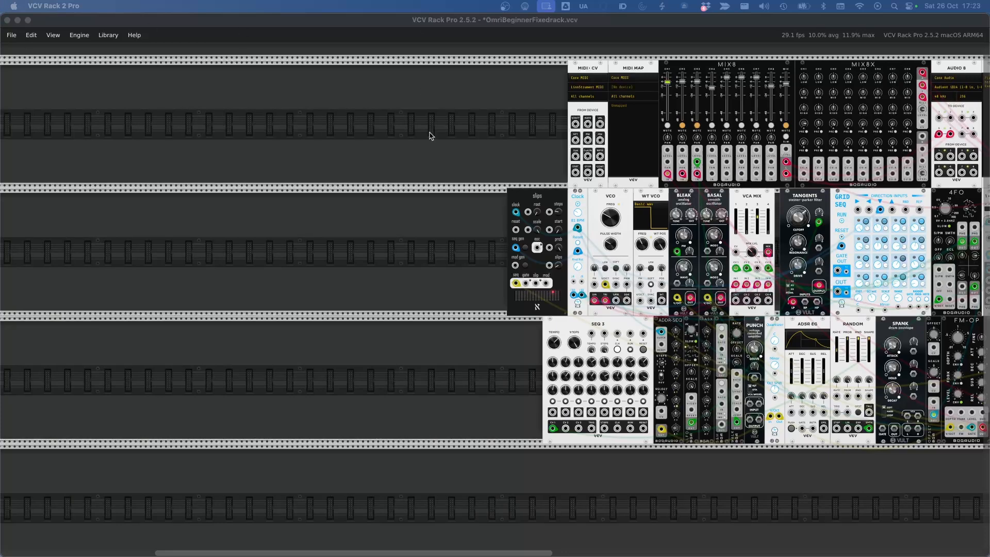
# Switch to the rsbatech-modules repository in Chrome and open its touchosc folder to view the Pylades template file.
pyautogui.moveTo(0, 167); pyautogui.dragTo(257, 65)
pyautogui.click(256, 65)
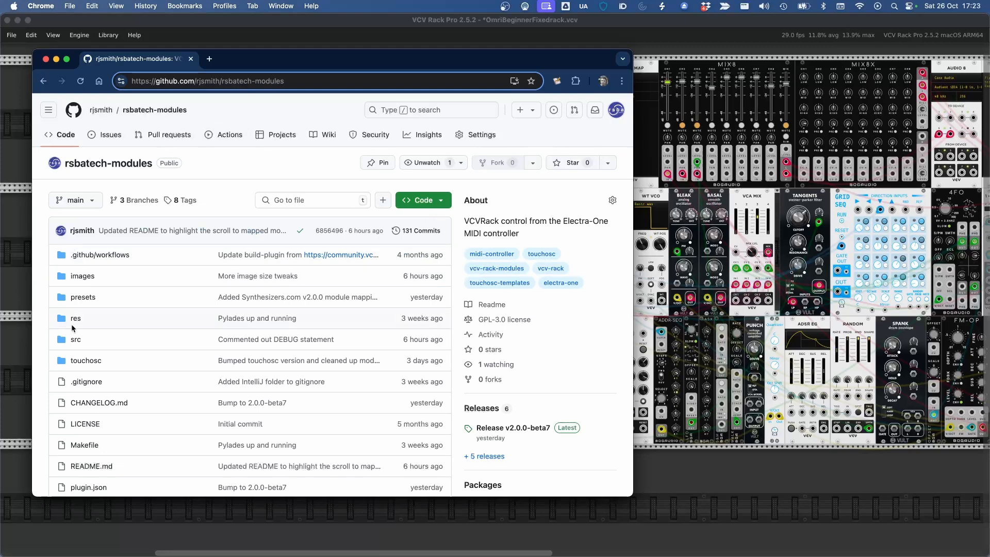
pyautogui.click(91, 363)
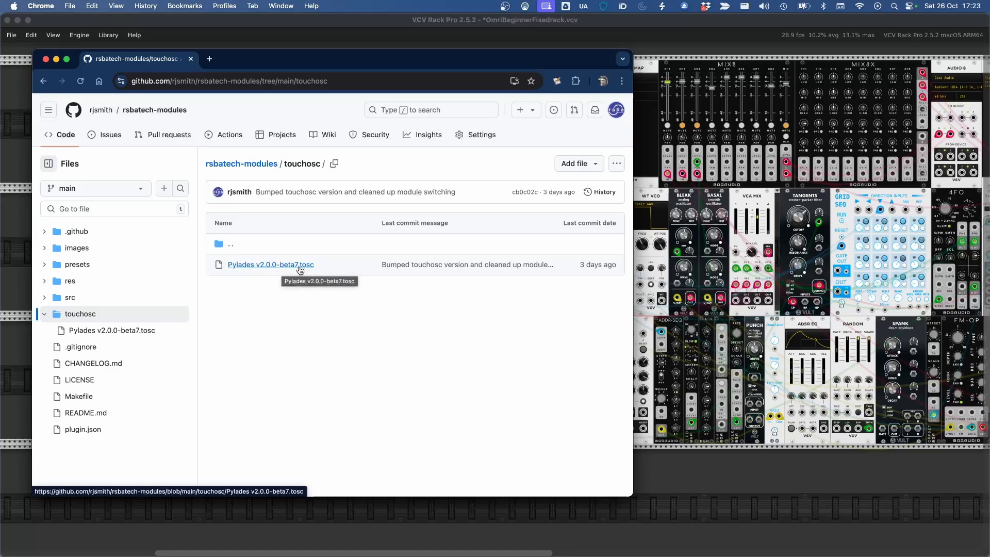
# View the plugin downloads of Release v2.0.0-beta7 on the repository's releases page, and return to VCV Rack.
pyautogui.click(57, 140)
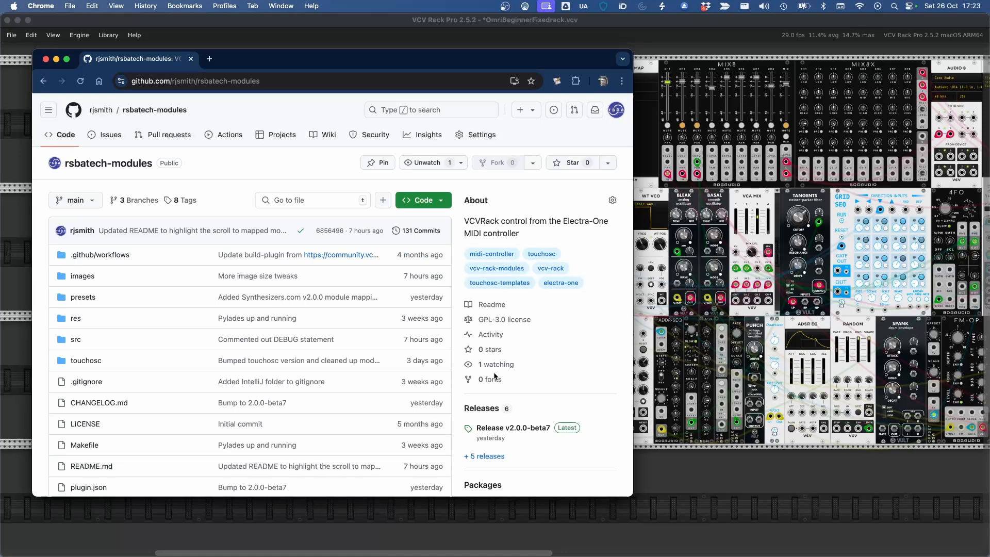
pyautogui.click(482, 409)
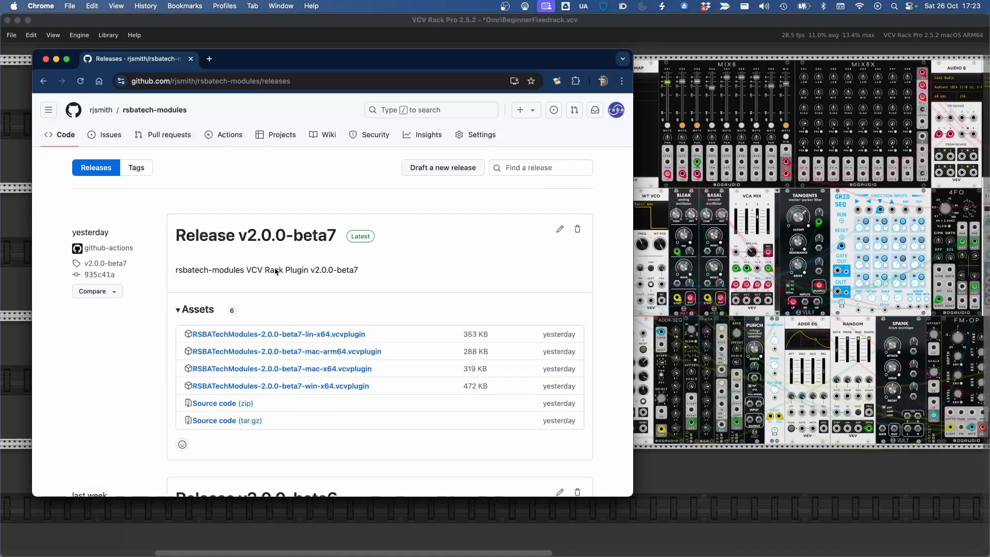
pyautogui.scroll(-3, 280, 287)
pyautogui.scroll(3, 280, 290)
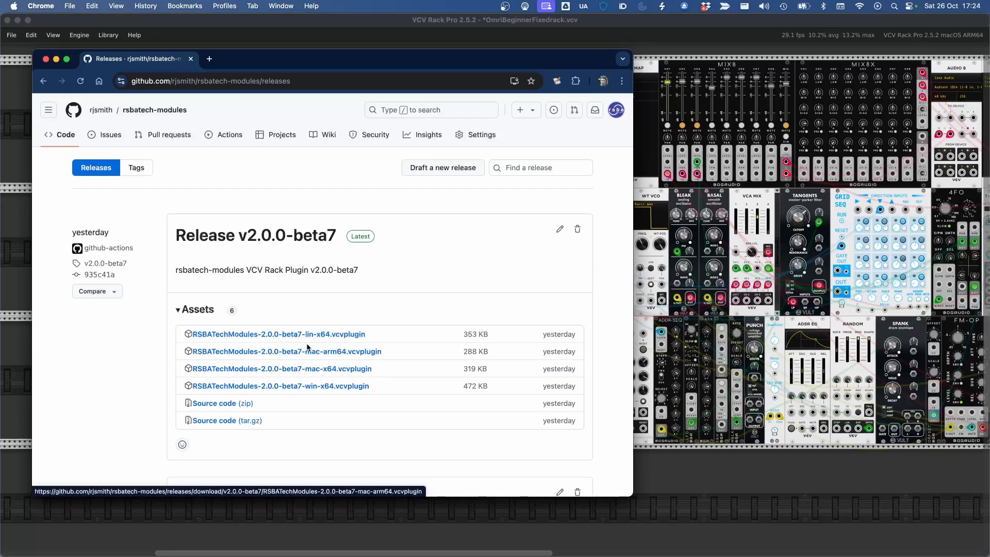
pyautogui.press('super+h')
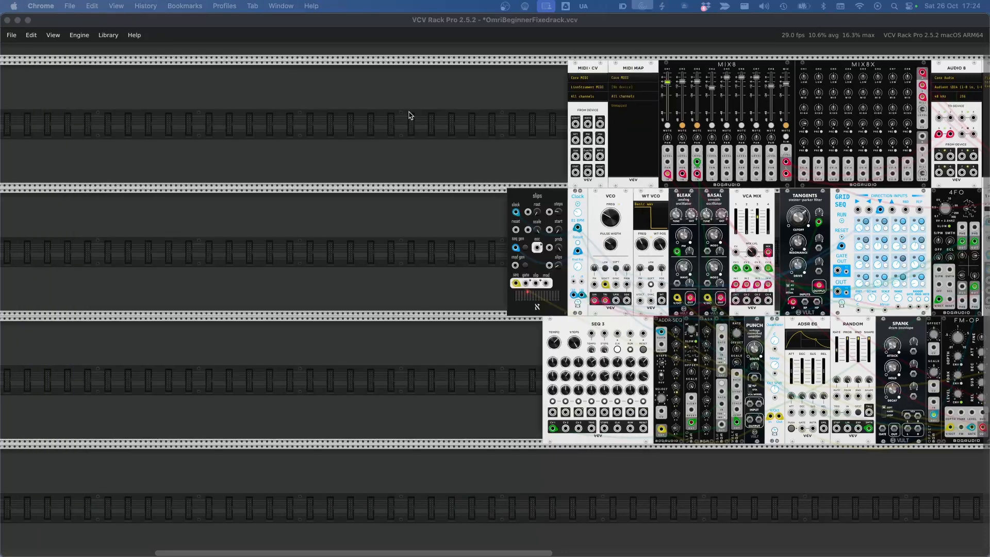
# Add the Pylades module to the empty rack space beside the MIDI-CV module.
pyautogui.rightClick(472, 122)
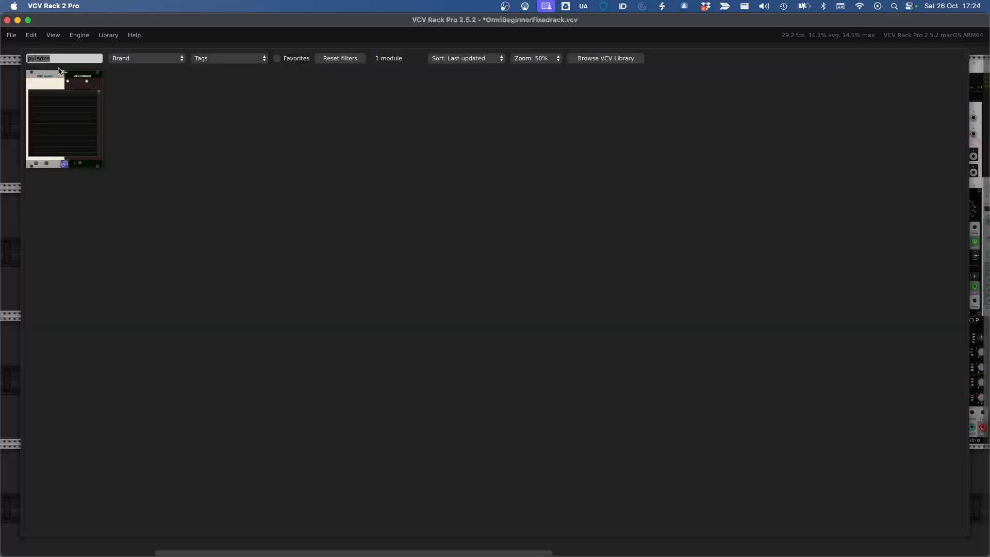
pyautogui.press('Return')
pyautogui.scroll(2, 572, 114)
pyautogui.hscroll(-2, 571, 115)
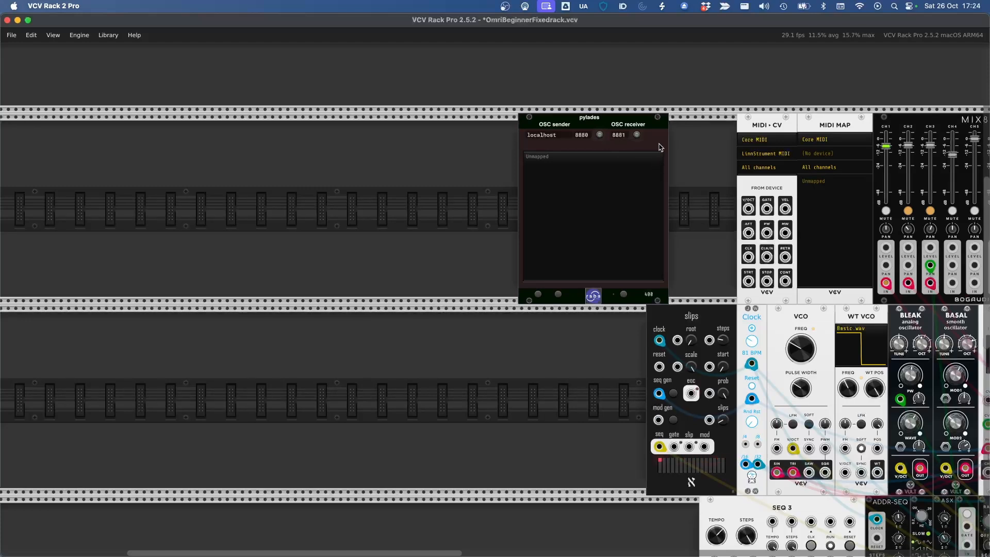
# Enable the Pylades module's OSC receiver and set its port to 8887.
pyautogui.click(637, 135)
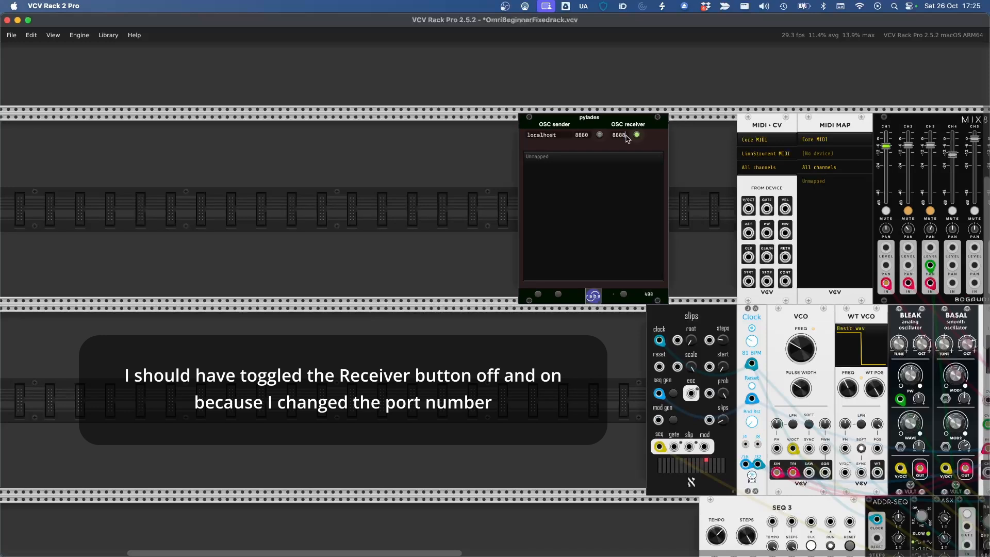
pyautogui.press('BackSpace')
pyautogui.write('7')
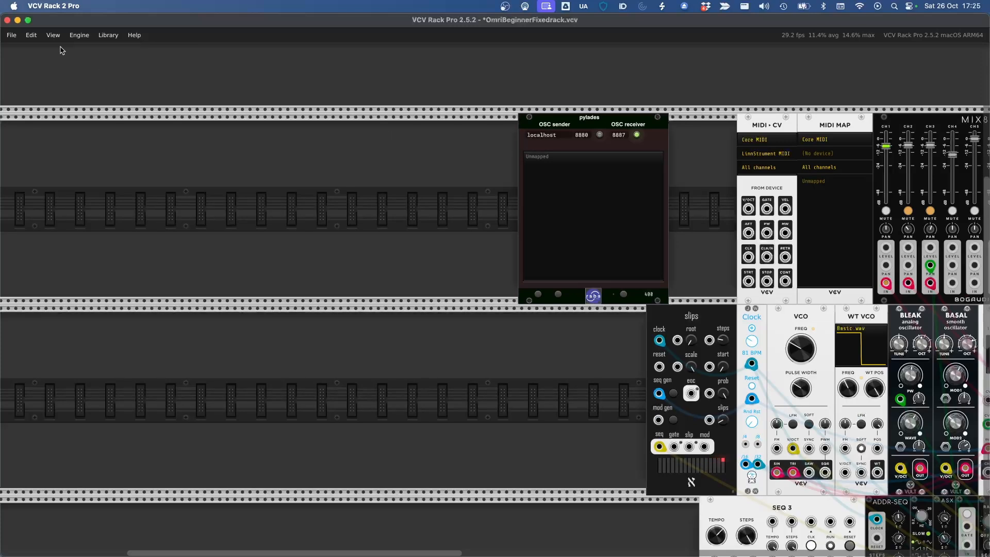
# Switch to System Settings, search for "net" and view the connected Wi-Fi network's details in the Network settings.
pyautogui.click(14, 5)
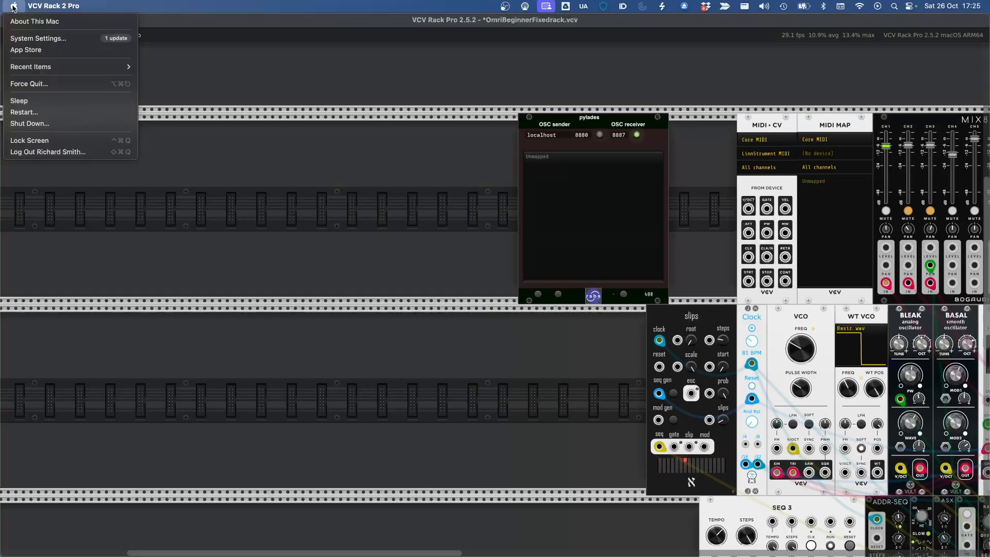
pyautogui.click(23, 38)
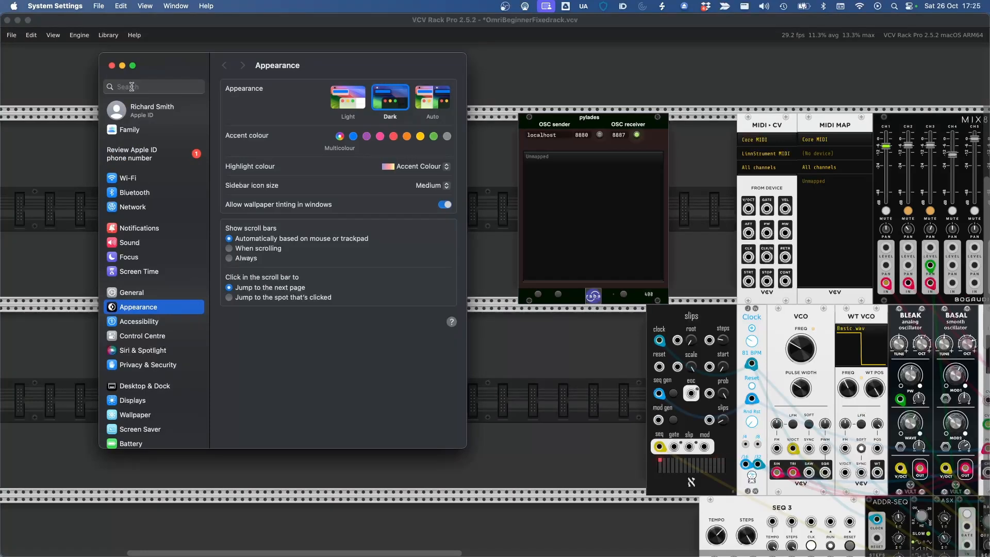
pyautogui.click(131, 87)
pyautogui.write('net')
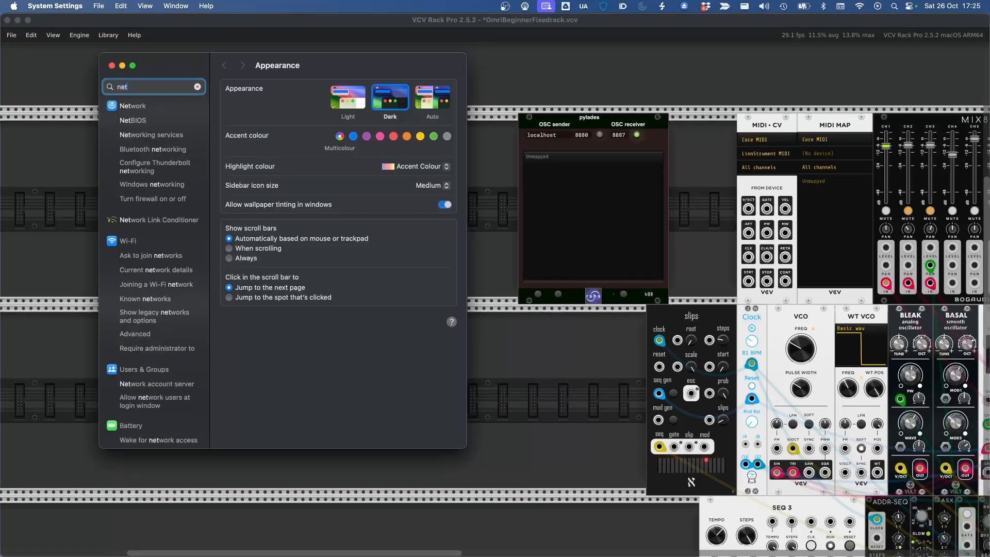
pyautogui.click(133, 106)
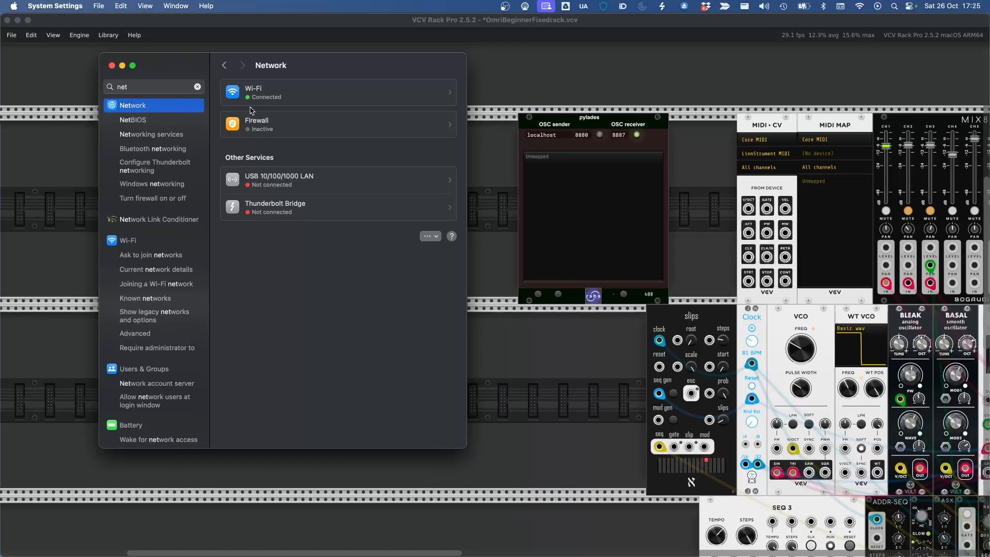
pyautogui.click(275, 94)
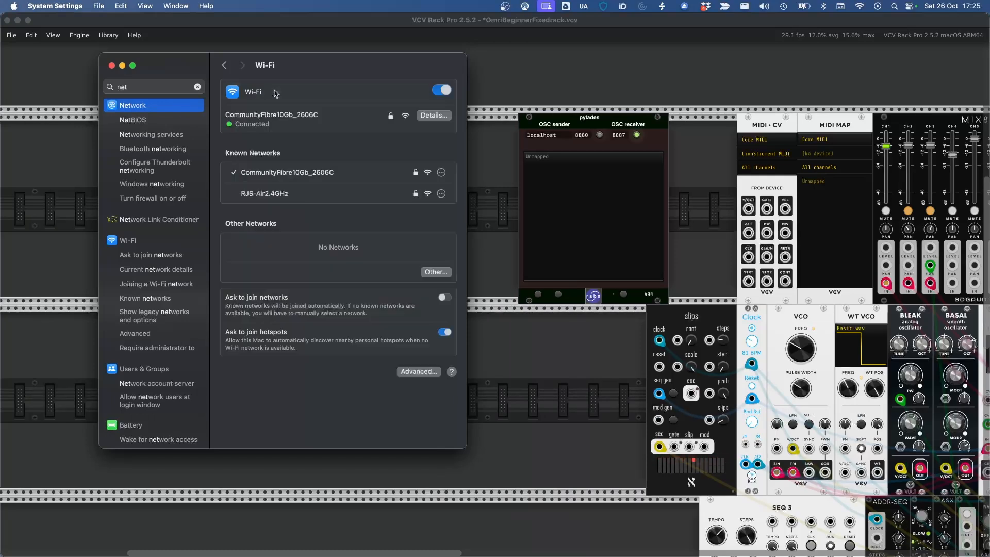
pyautogui.click(437, 115)
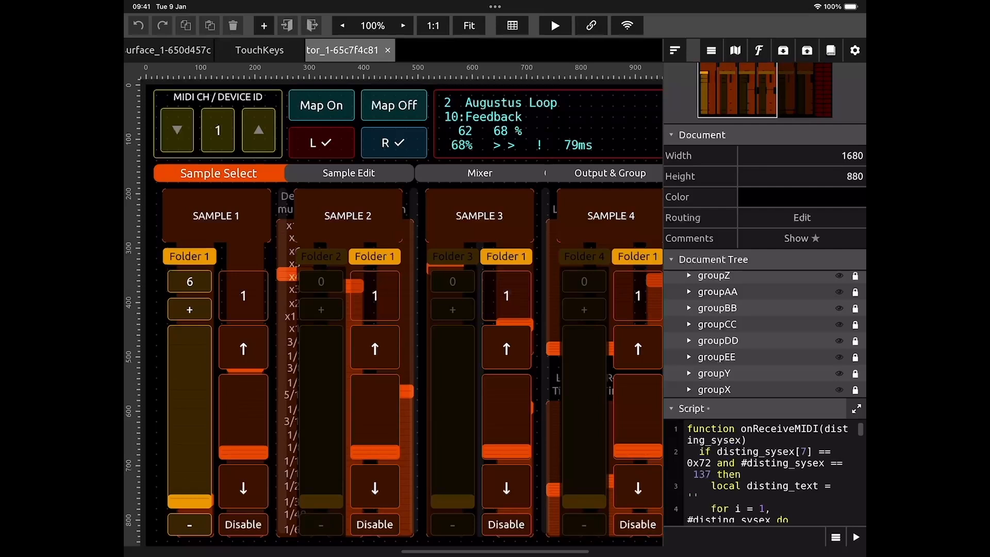
# Switch to TouchOSC on the iPad and open the Pylades v2.0.0-beta7.tosc document.
pyautogui.click(808, 50)
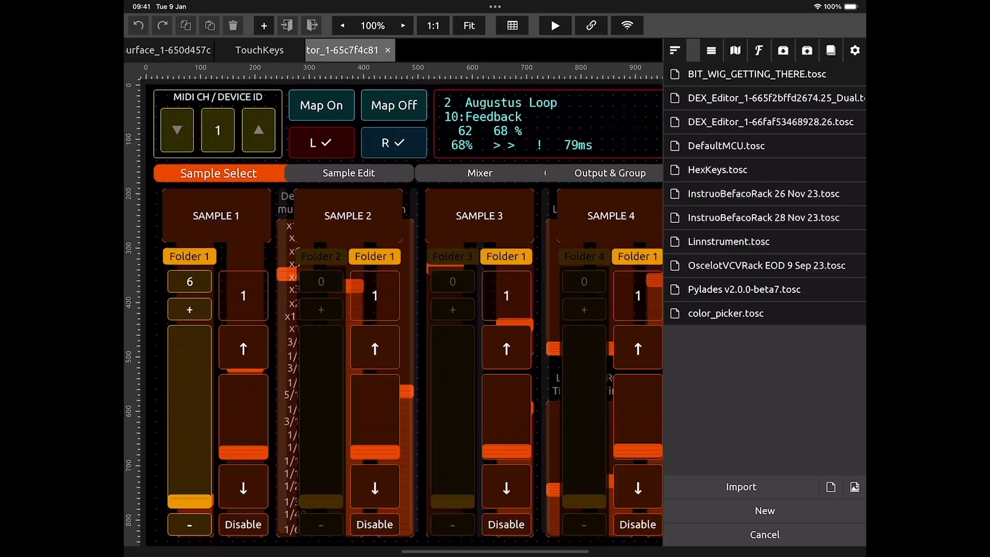
pyautogui.click(744, 290)
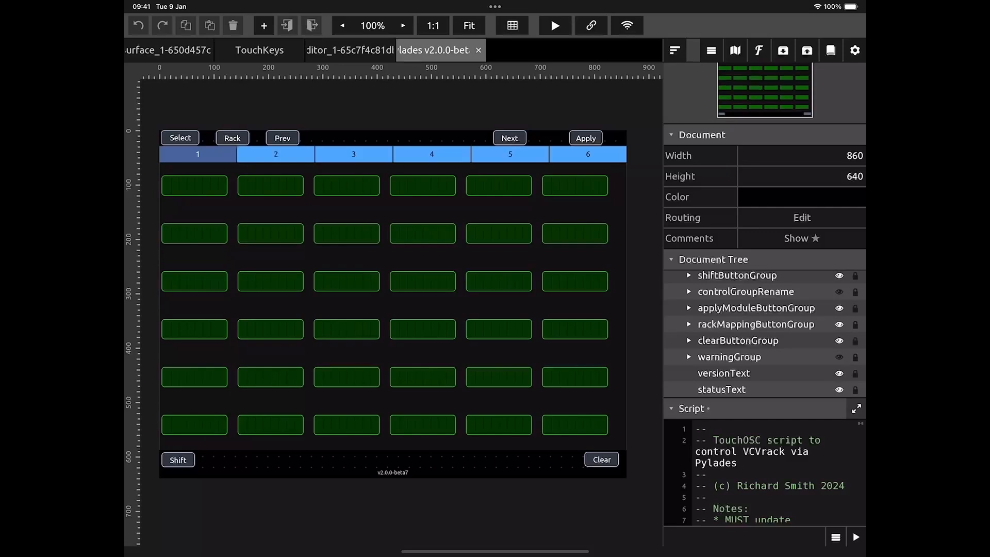
# Examine the host, send port and receive port of OSC Connection 1, including the receive port's network information.
pyautogui.click(591, 25)
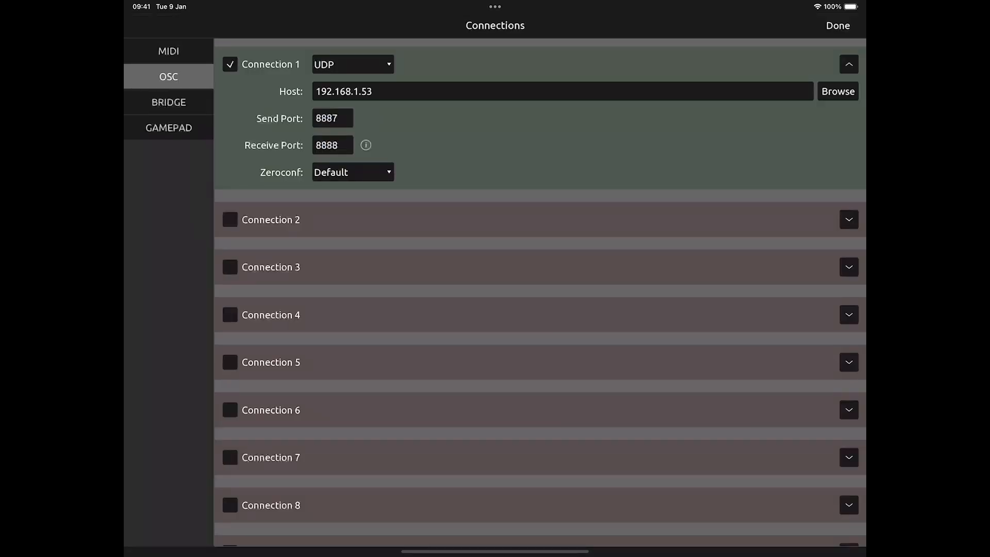
pyautogui.click(169, 51)
pyautogui.click(169, 77)
pyautogui.click(344, 91)
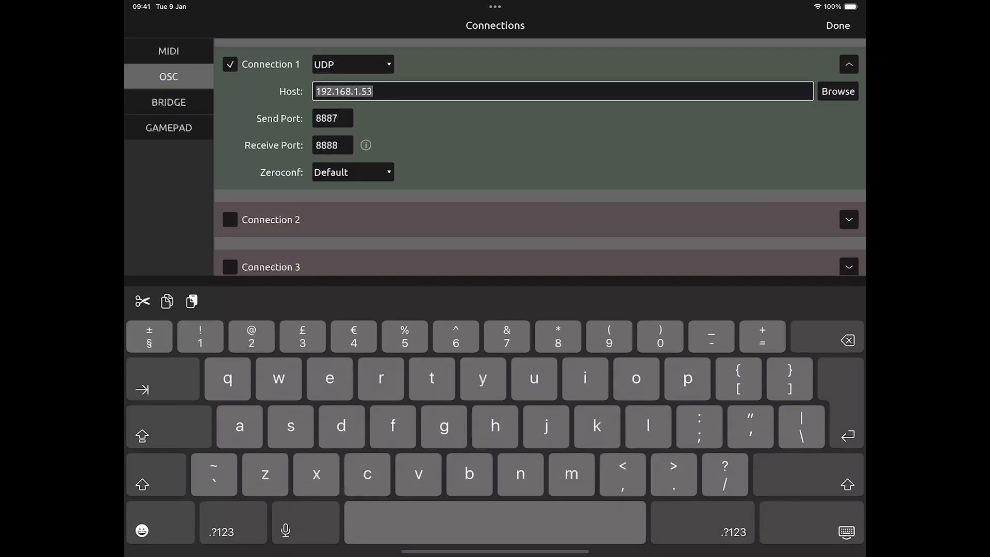
pyautogui.click(372, 91)
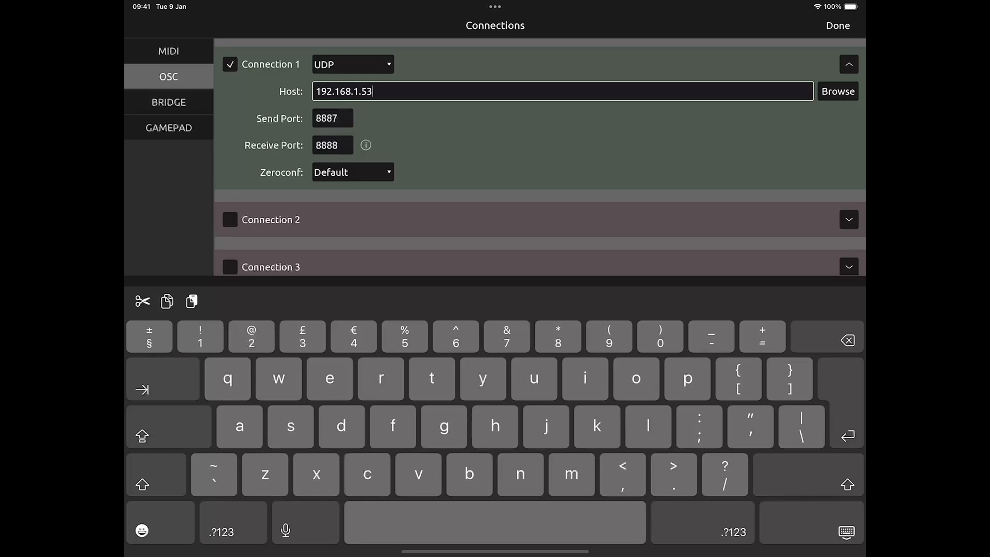
pyautogui.press('Tab')
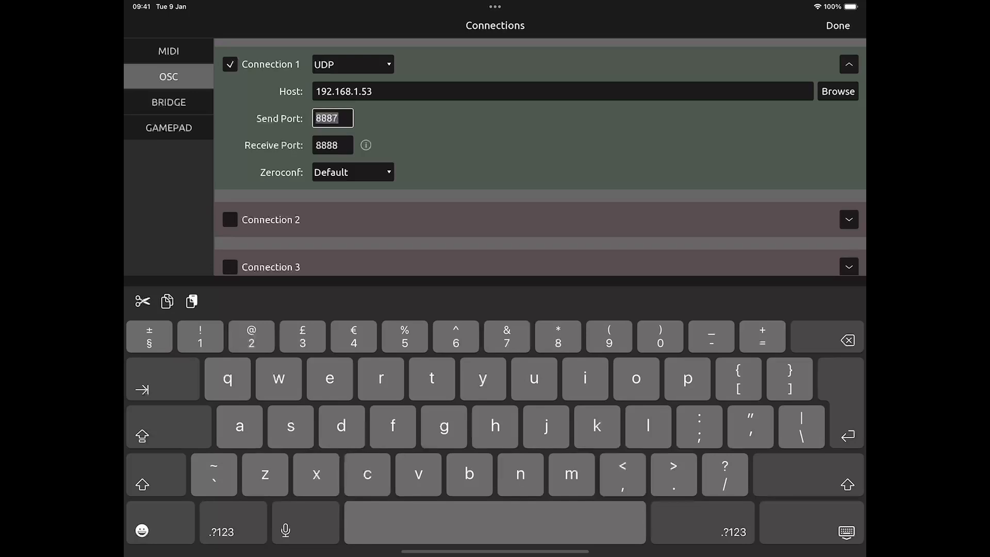
pyautogui.press('Tab')
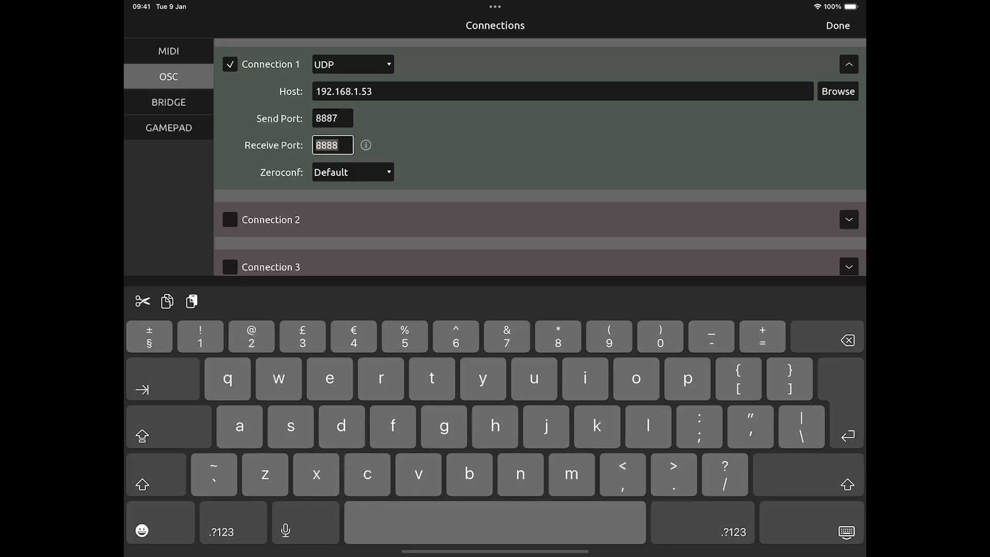
pyautogui.click(366, 146)
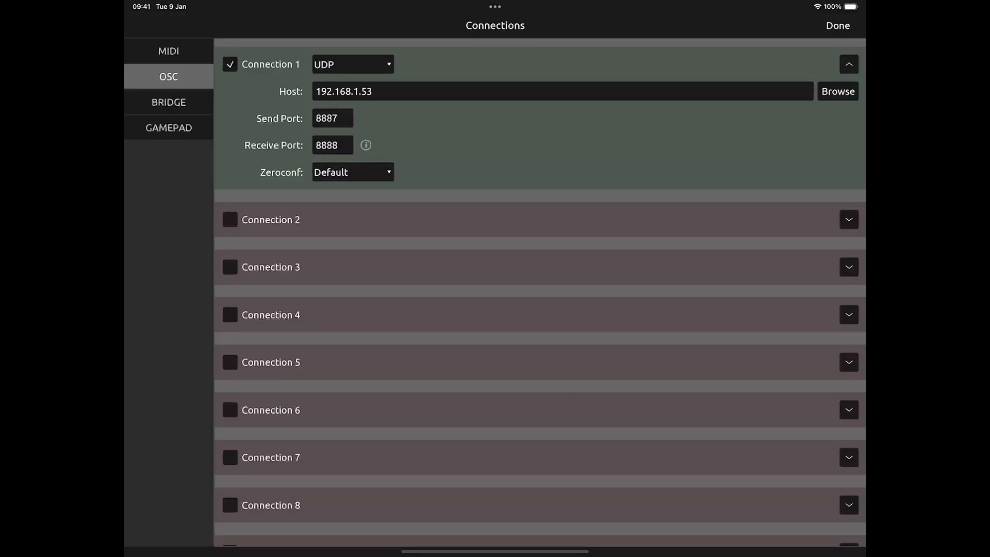
# Finish with the connection settings and run the Pylades control surface.
pyautogui.click(838, 25)
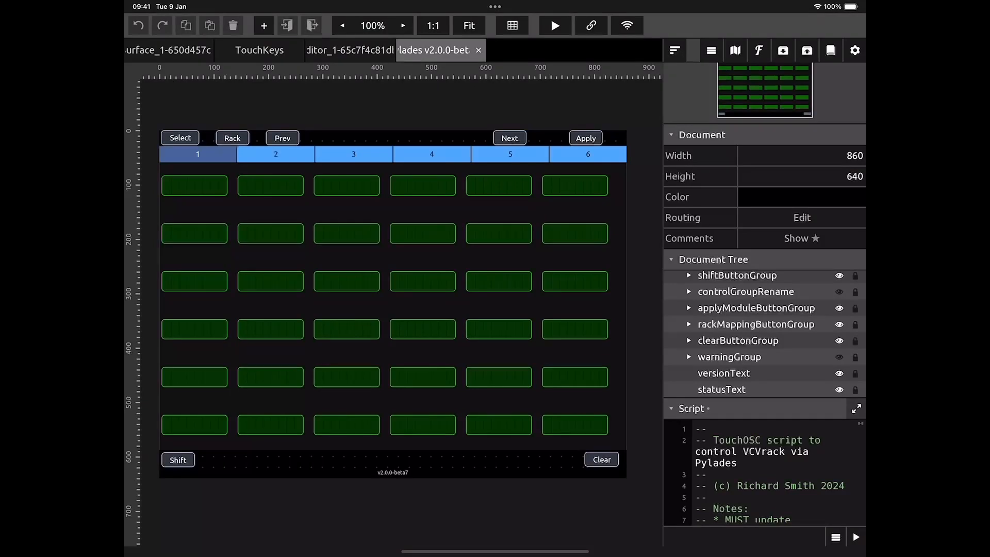
pyautogui.click(555, 25)
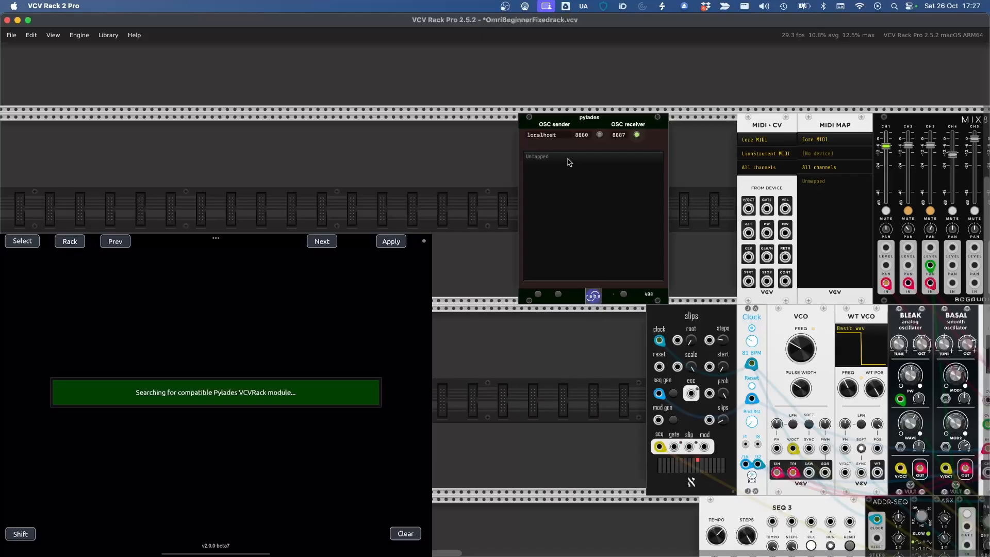
# Switch to VCV Rack and set the Pylades module's OSC sender address to 192.168.1.178.
pyautogui.click(556, 138)
pyautogui.press('BackSpace')
pyautogui.press('BackSpace')
pyautogui.press('BackSpace')
pyautogui.press('BackSpace')
pyautogui.press('BackSpace')
pyautogui.press('BackSpace')
pyautogui.press('BackSpace')
pyautogui.press('BackSpace')
pyautogui.press('BackSpace')
pyautogui.write('192.168.1.178')
# Set the Pylades module's OSC sender port to 8888 and enable the sender.
pyautogui.click(591, 139)
pyautogui.press('BackSpace')
pyautogui.write('8')
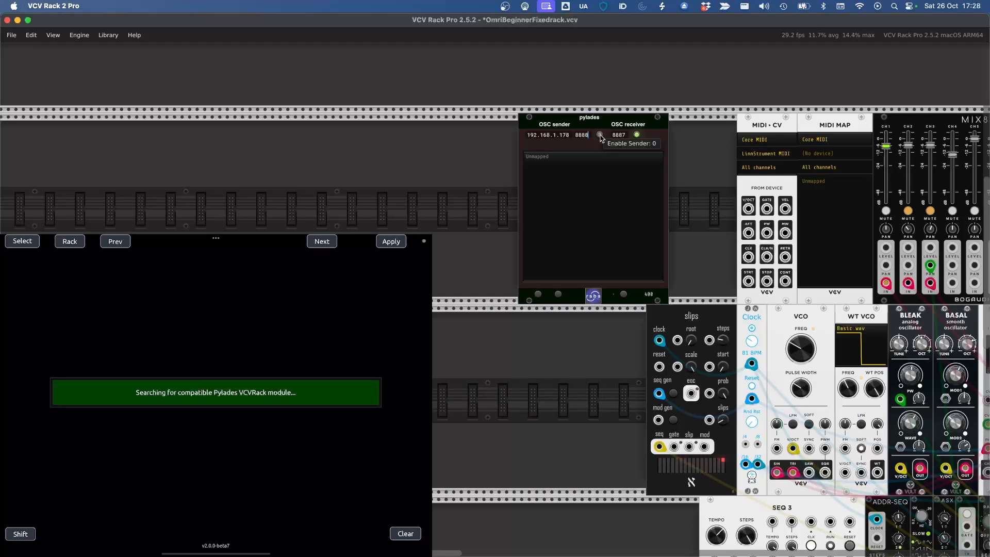
pyautogui.click(600, 136)
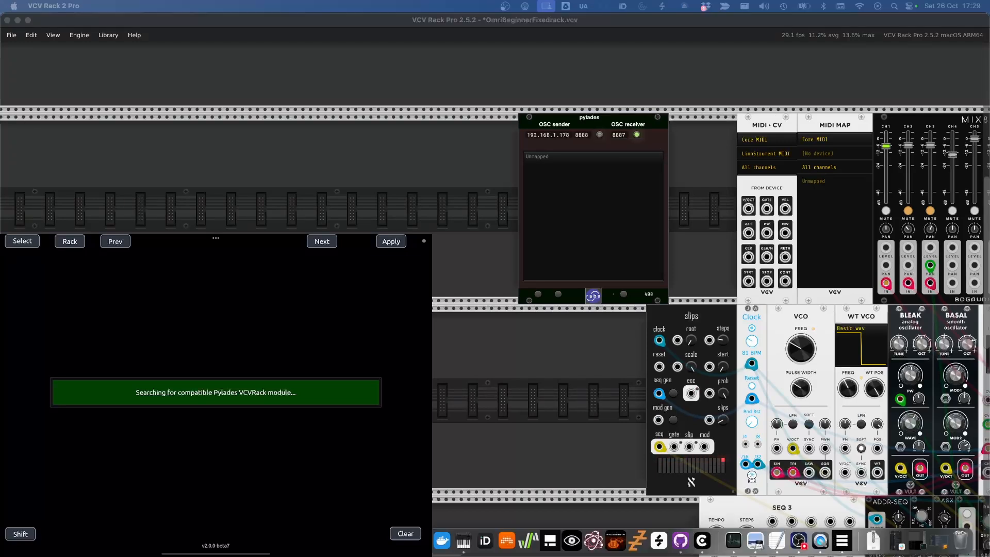
pyautogui.click(600, 138)
pyautogui.click(600, 139)
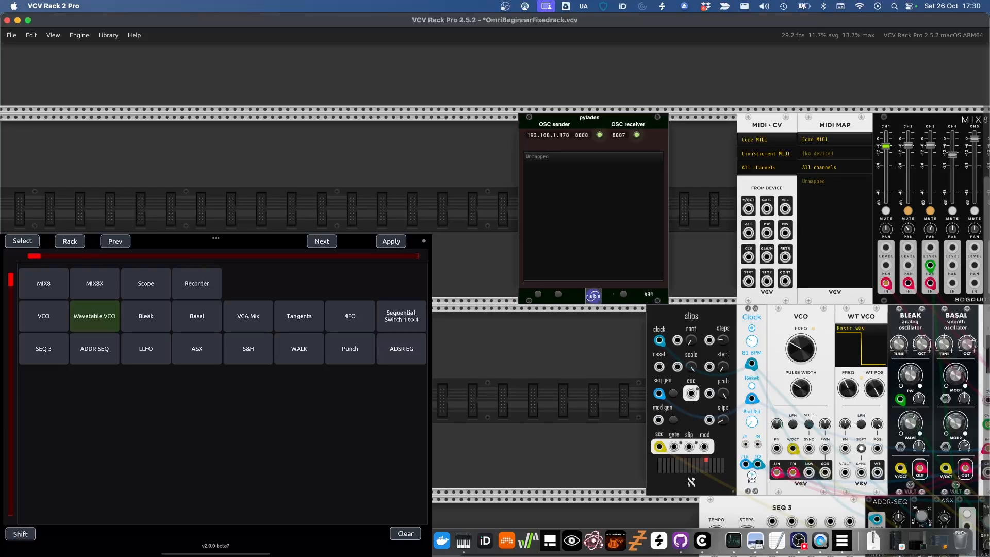
# Examine the Pylades module's options, including the library mappings by brand and the available modes.
pyautogui.moveTo(34, 255)
pyautogui.mouseDown()
pyautogui.moveTo(329, 256)
pyautogui.moveTo(34, 256)
pyautogui.mouseUp()
pyautogui.rightClick(549, 147)
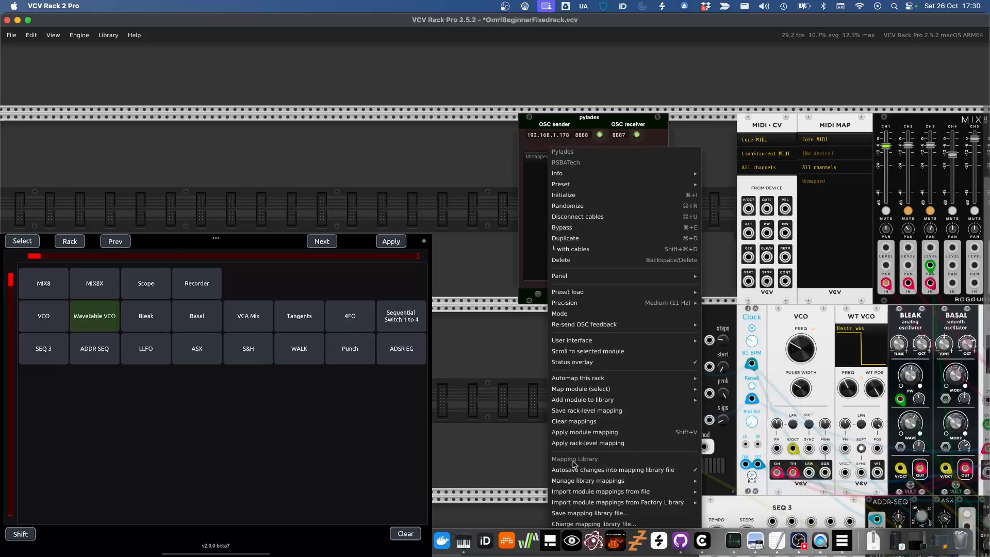
pyautogui.moveTo(574, 481)
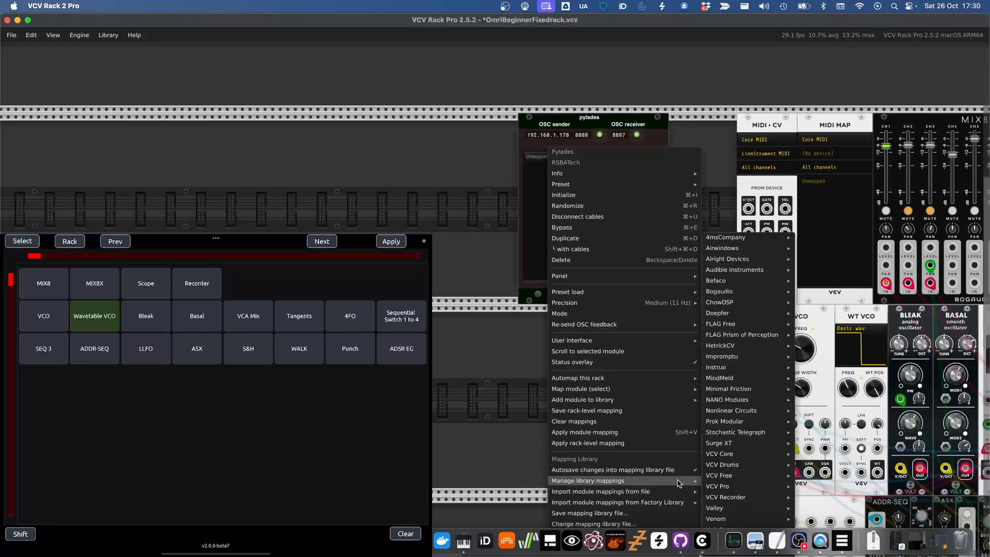
pyautogui.moveTo(737, 327)
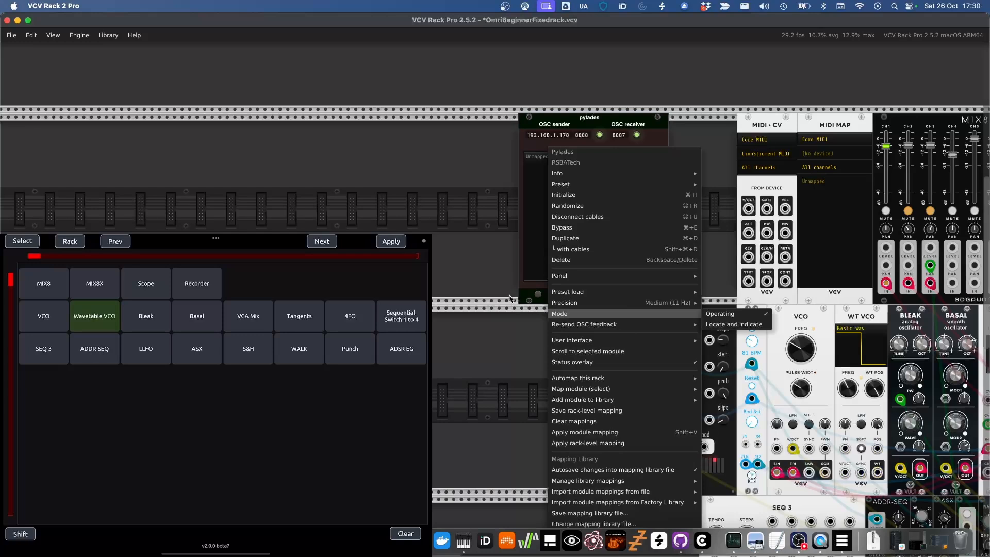
pyautogui.click(527, 294)
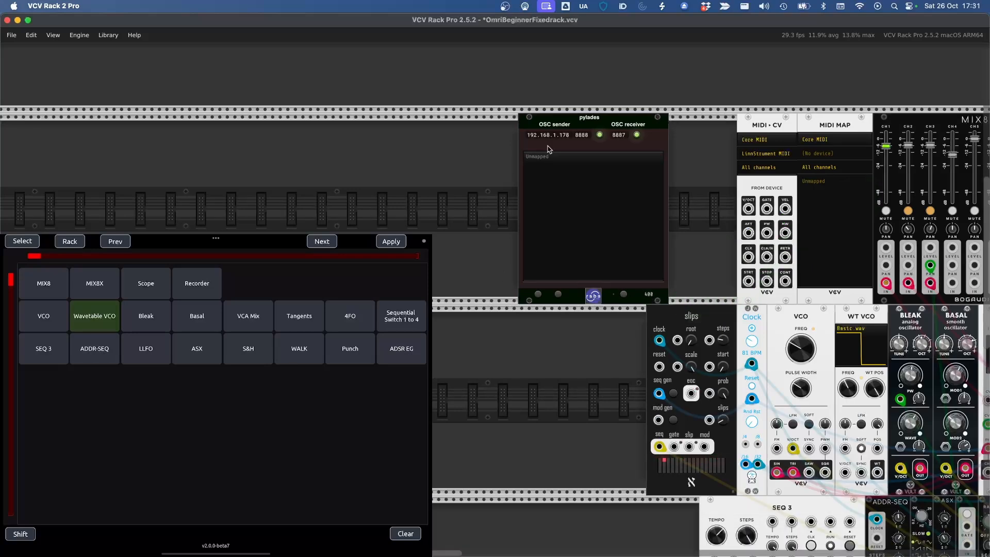
# Open the Tangents filter from the surface's module grid and adjust its Cutoff.
pyautogui.hscroll(10, 548, 148)
pyautogui.scroll(-2, 549, 148)
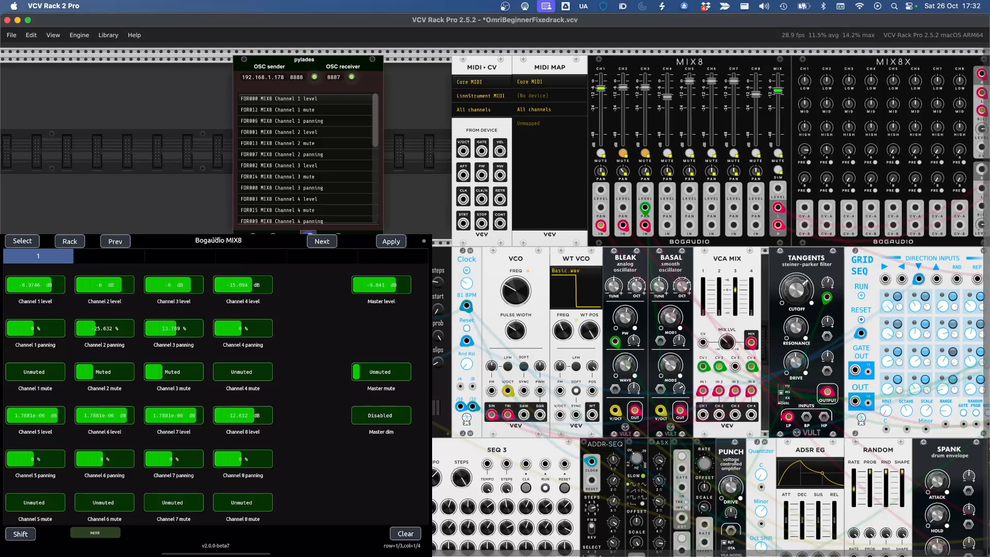
pyautogui.click(22, 241)
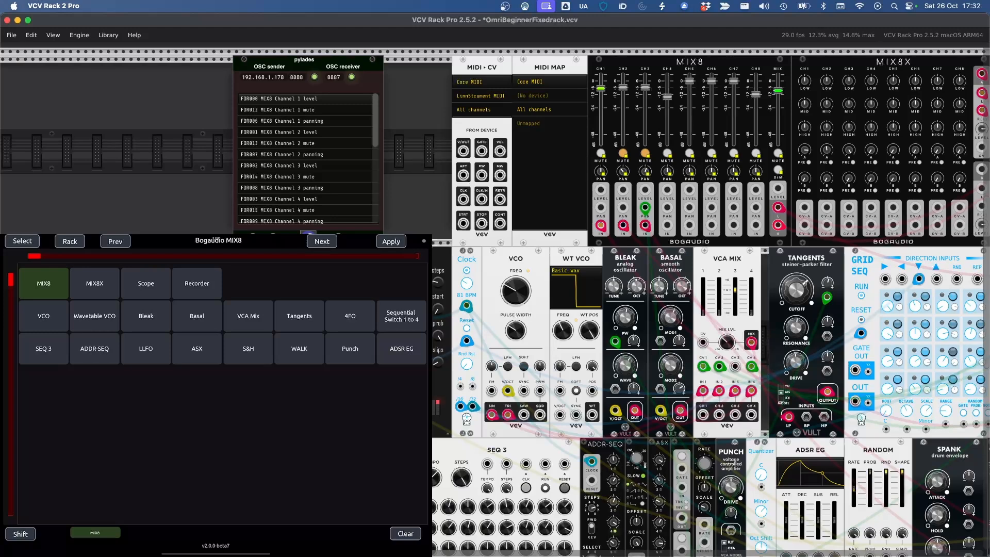
pyautogui.click(300, 317)
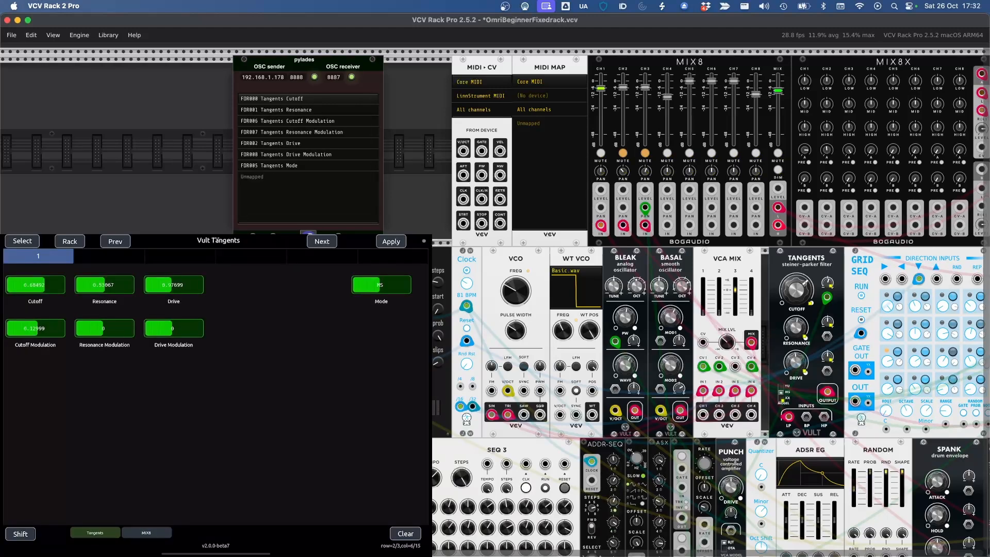
pyautogui.moveTo(45, 285)
pyautogui.mouseDown()
pyautogui.moveTo(34, 285)
pyautogui.moveTo(58, 284)
pyautogui.mouseUp()
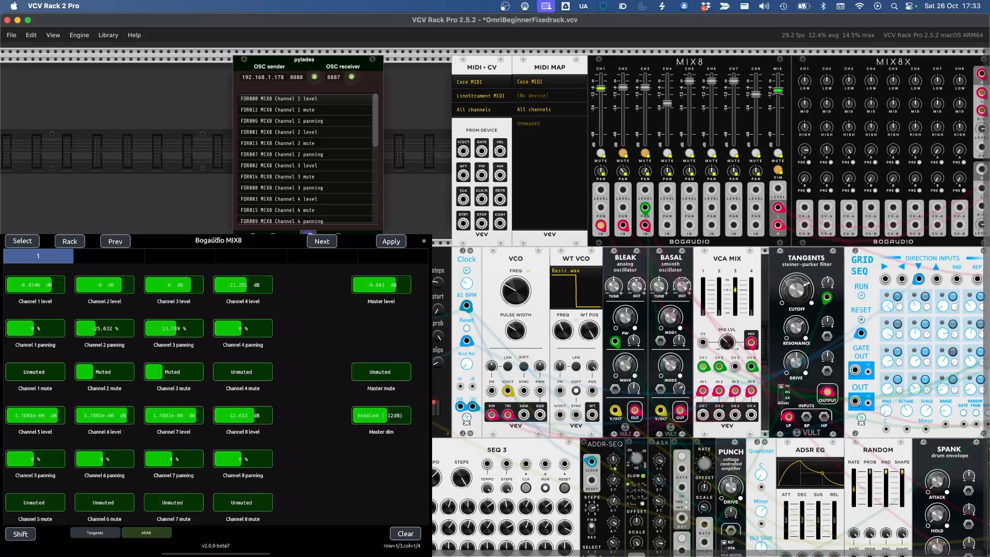
# Browse the rack's module grid to the far end of the rows and open the Plateau reverb's controls.
pyautogui.click(70, 241)
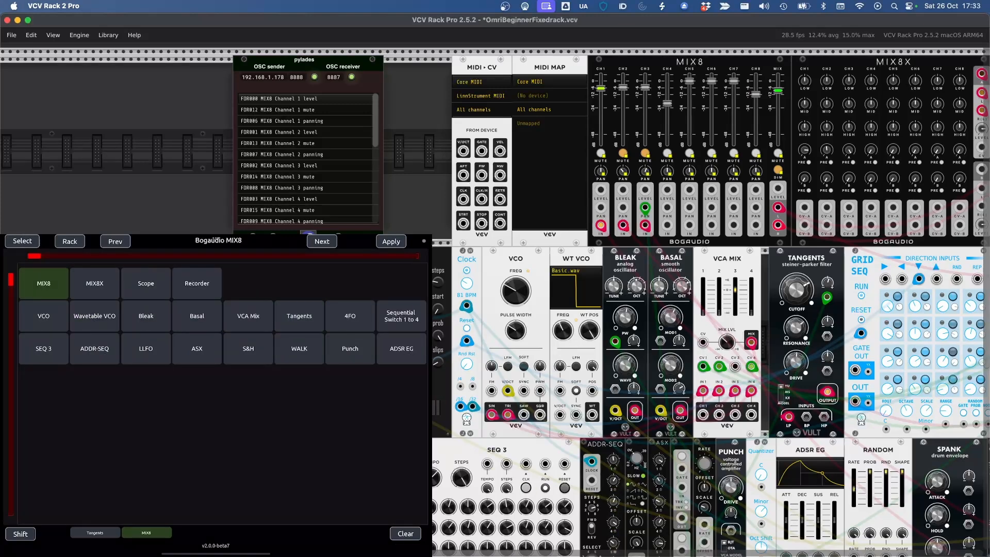
pyautogui.moveTo(34, 256); pyautogui.dragTo(261, 256)
pyautogui.click(402, 349)
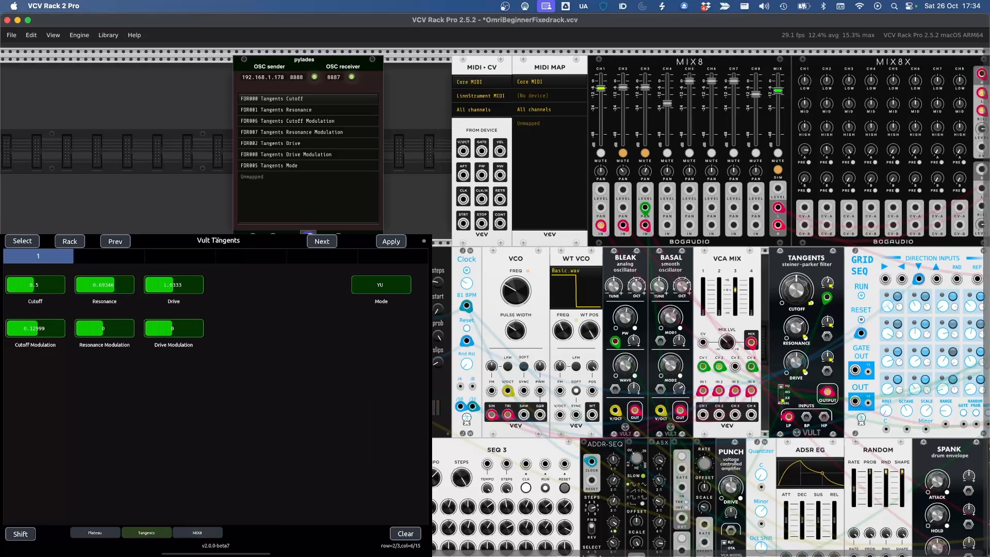
# Switch between the recently used Plateau, MIX8 and Tangents modules, ending on Plateau.
pyautogui.click(95, 532)
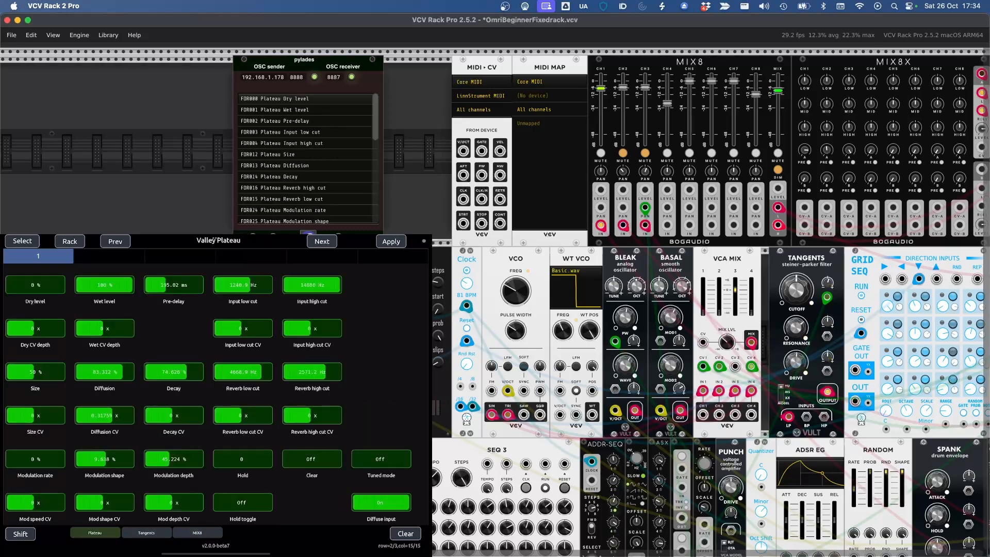
pyautogui.click(197, 533)
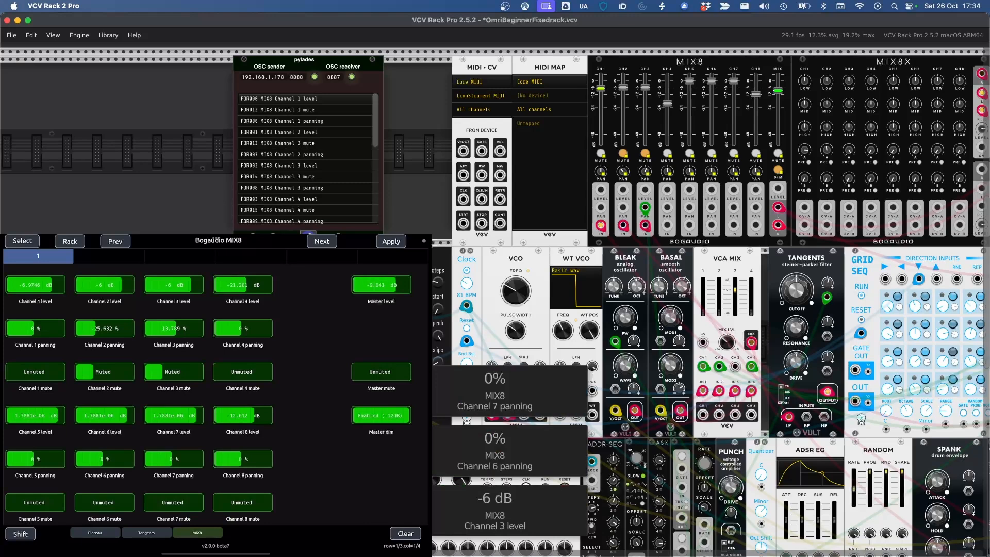
pyautogui.click(146, 533)
pyautogui.click(94, 533)
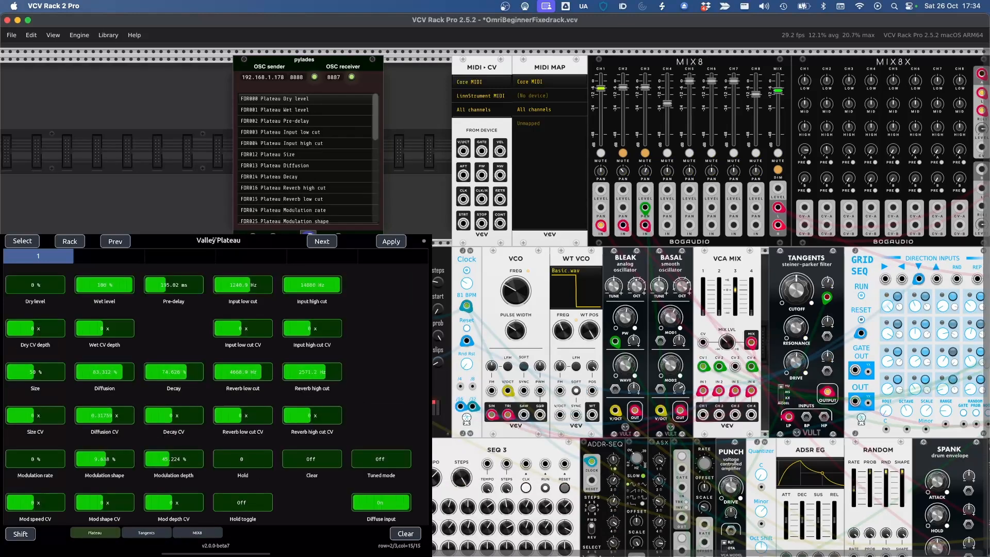
pyautogui.click(197, 533)
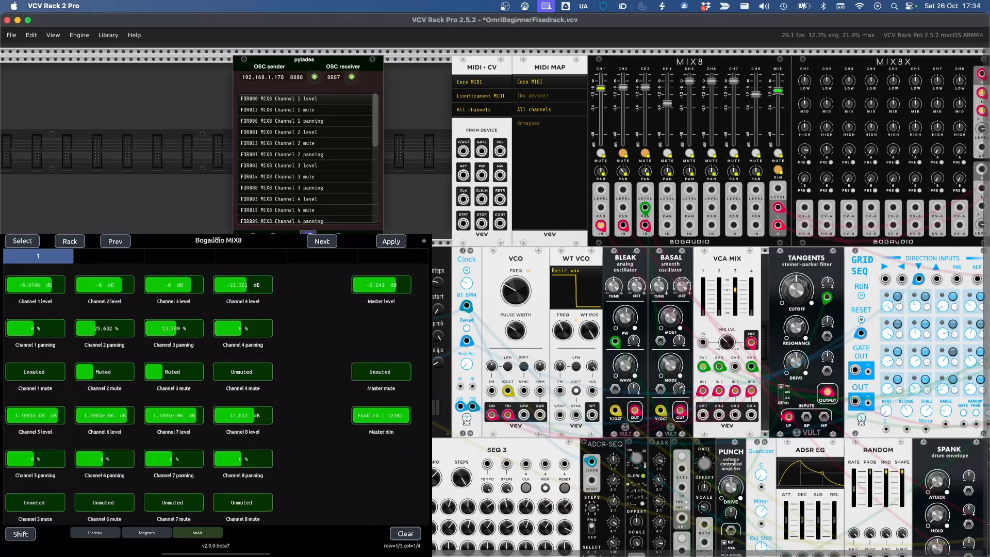
pyautogui.click(95, 533)
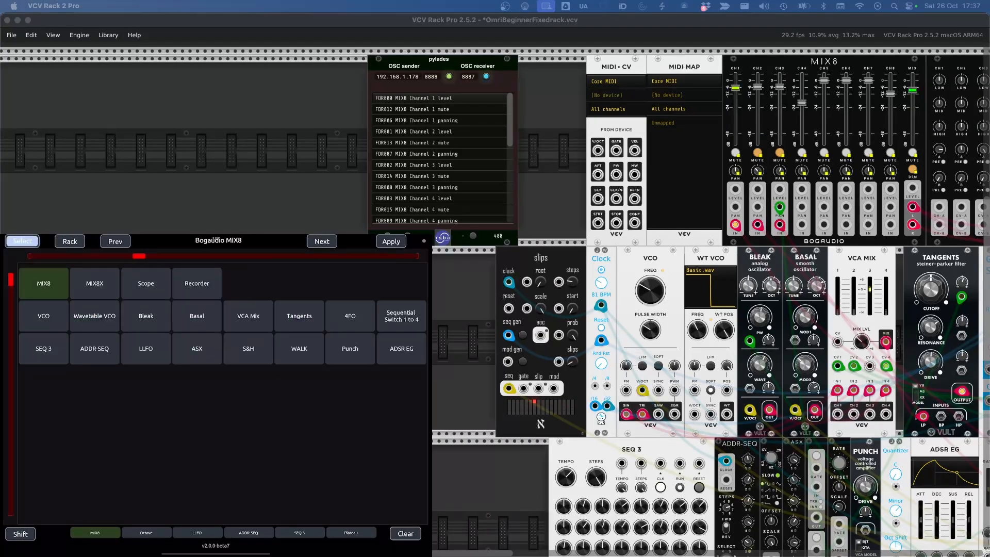
# Open the SEQ 3 sequencer from the module grid and view both of its control pages.
pyautogui.click(22, 241)
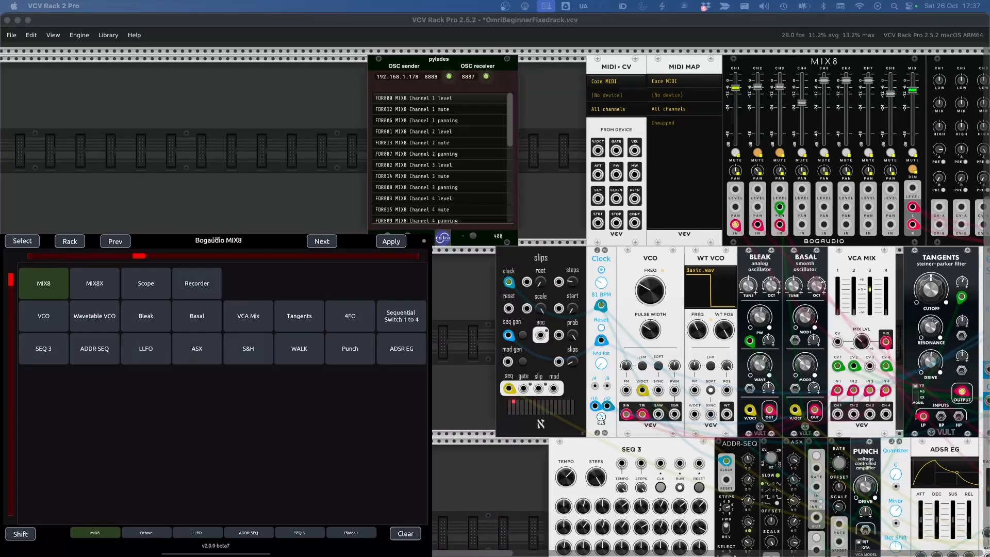
pyautogui.click(44, 348)
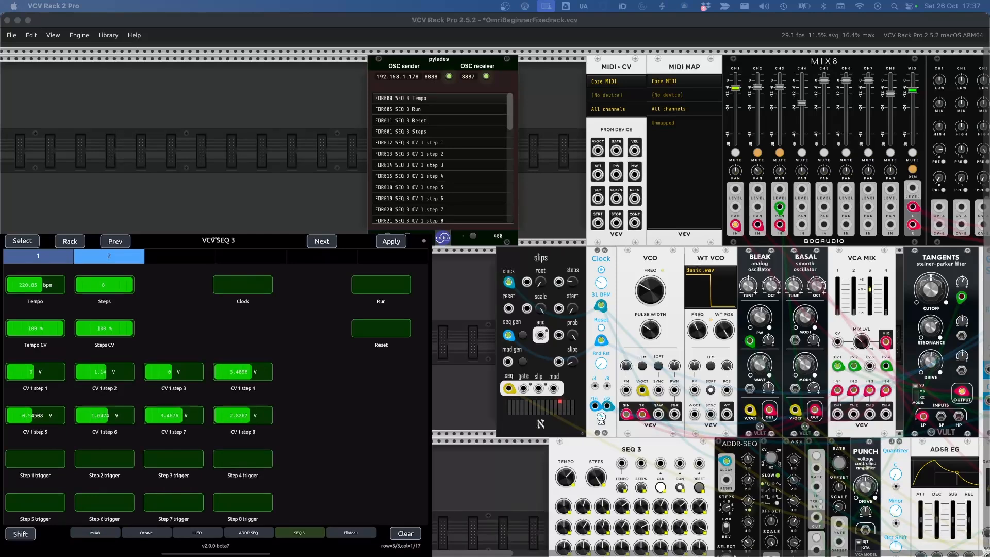
pyautogui.click(109, 256)
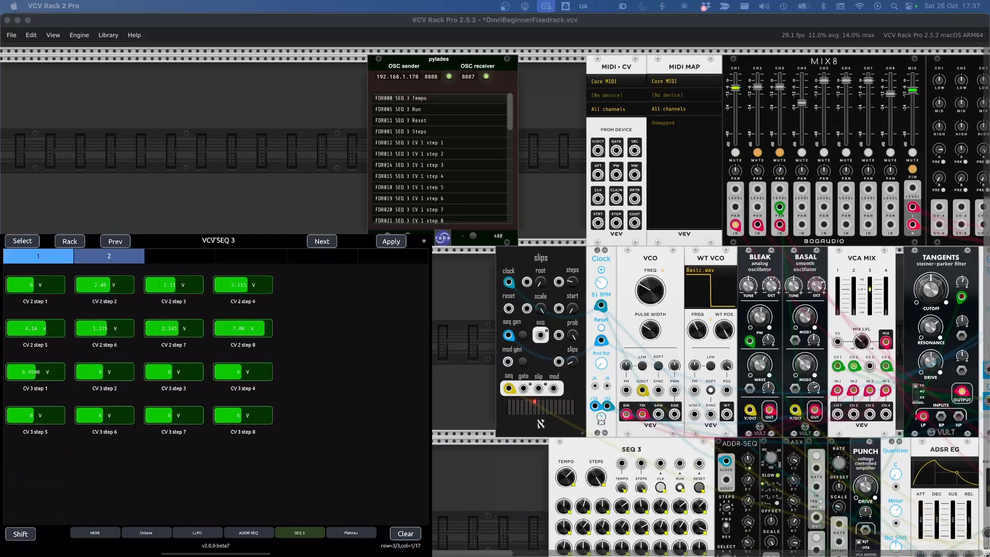
pyautogui.click(39, 257)
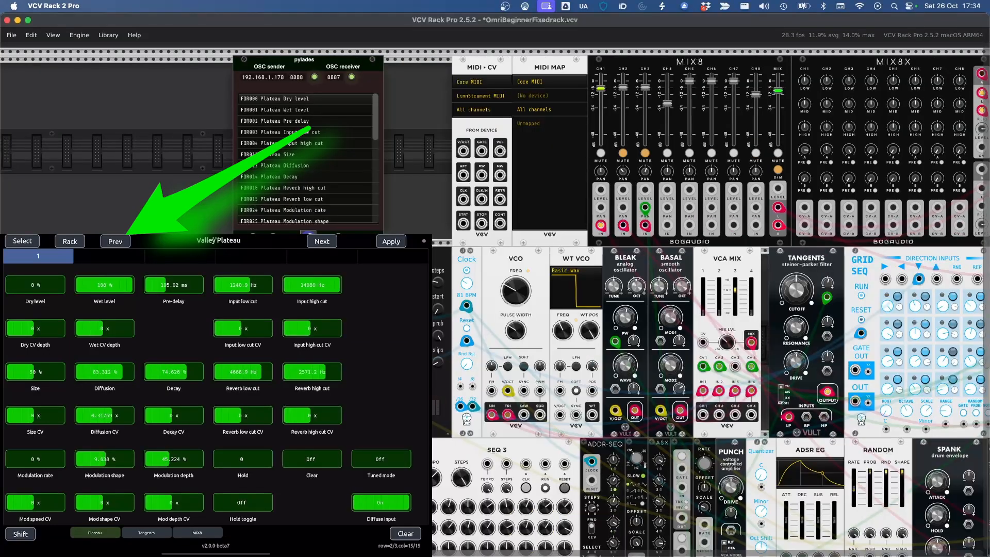
# Step forward and backward through the rack's mapped modules on the surface, including ADDR-SEQ, Plateau and Octave.
pyautogui.click(322, 242)
pyautogui.click(321, 242)
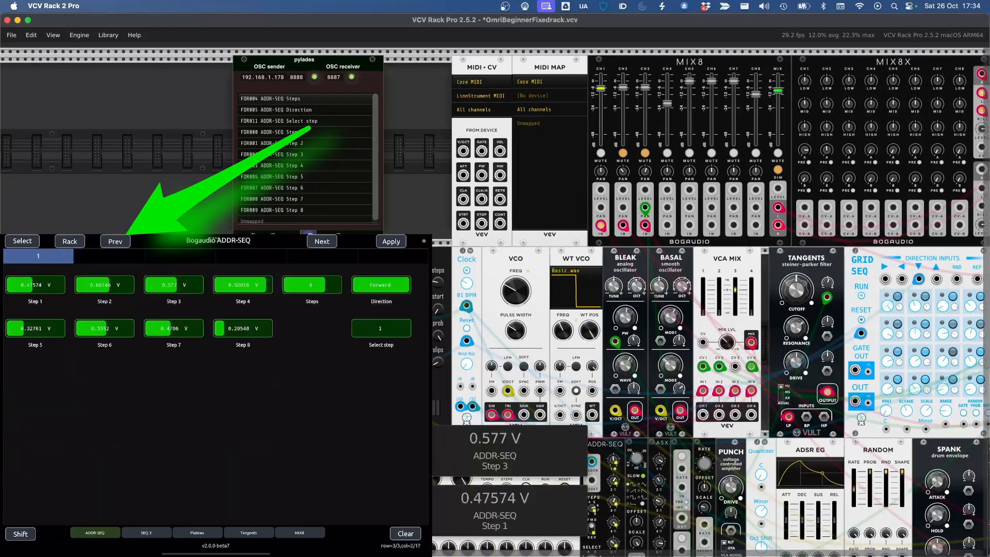
pyautogui.click(115, 242)
pyautogui.click(321, 241)
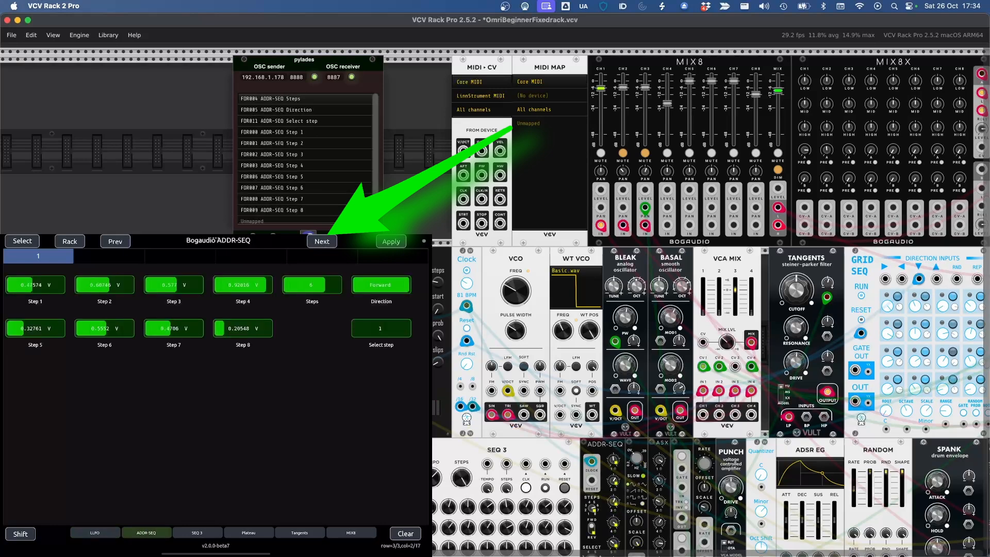
pyautogui.click(322, 241)
pyautogui.click(322, 241)
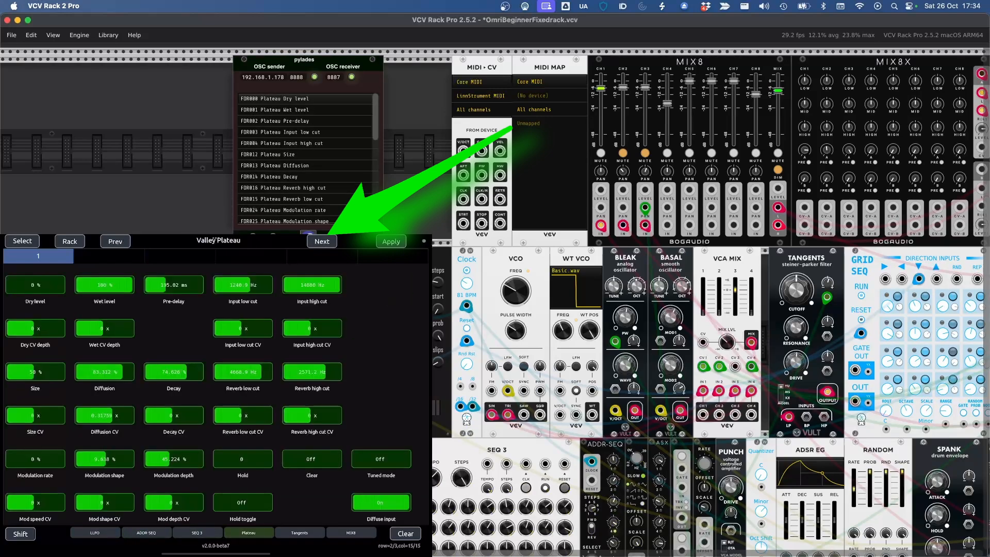
pyautogui.click(115, 241)
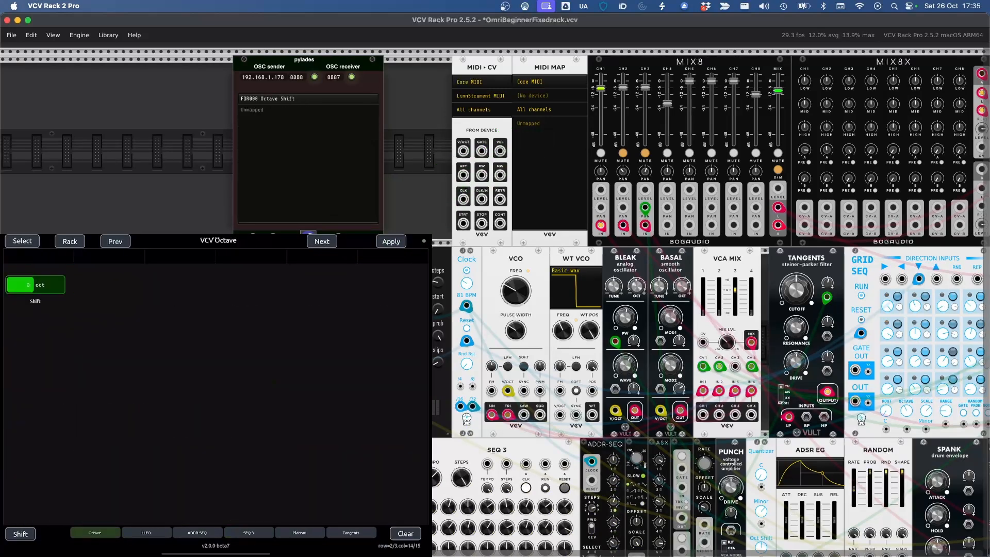
pyautogui.click(322, 241)
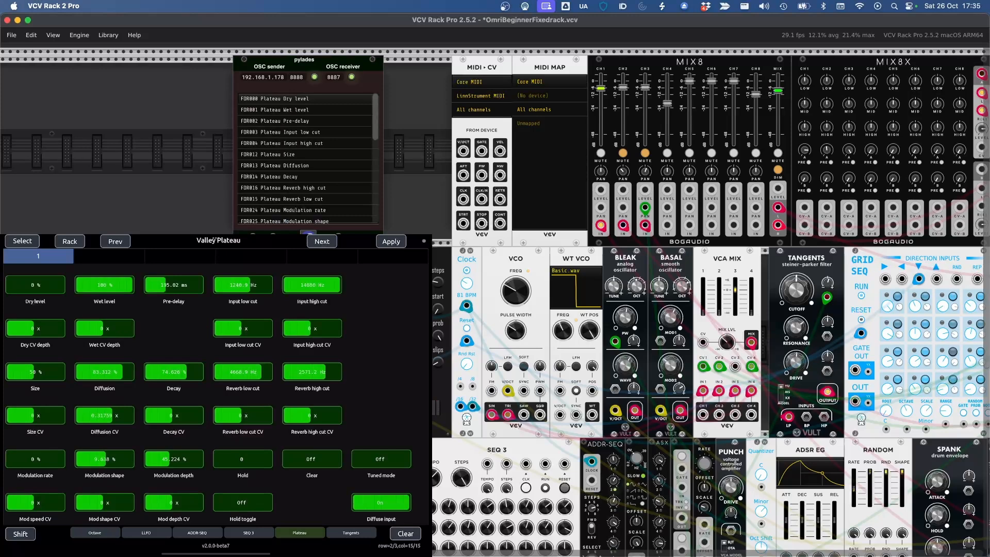
pyautogui.click(115, 241)
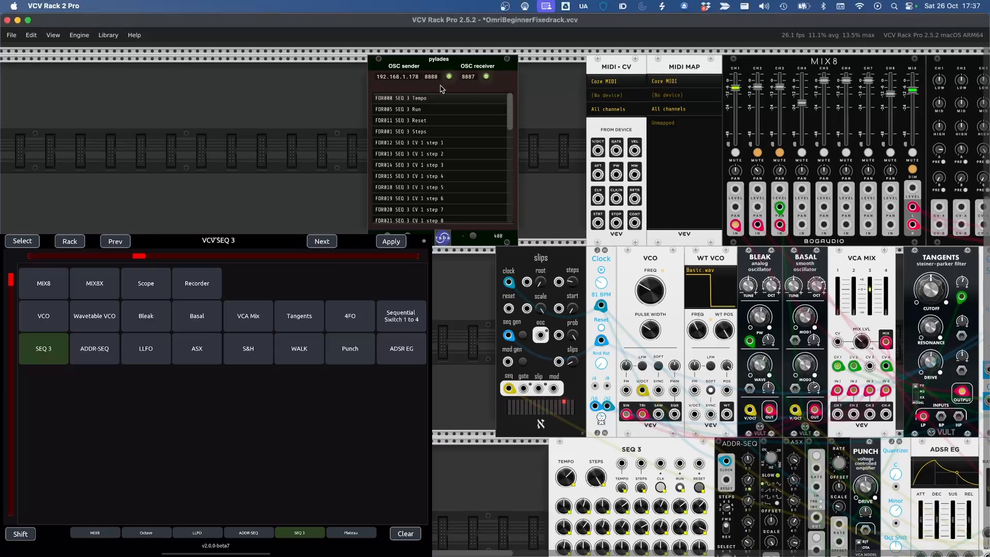
# Map the slips module in Pylades with existing mappings cleared first, and assign FDR000 to FDR007 to its parameters.
pyautogui.rightClick(441, 88)
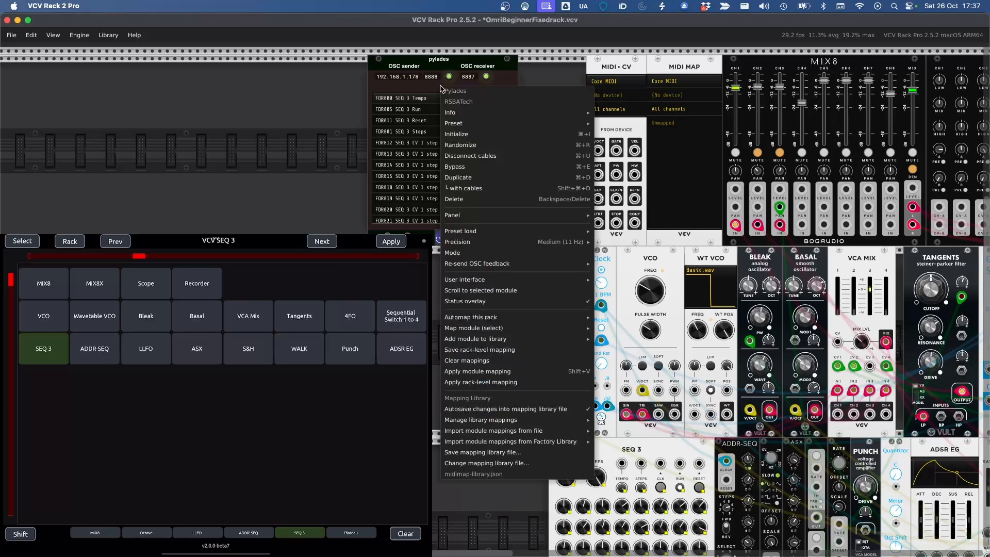
pyautogui.moveTo(508, 328)
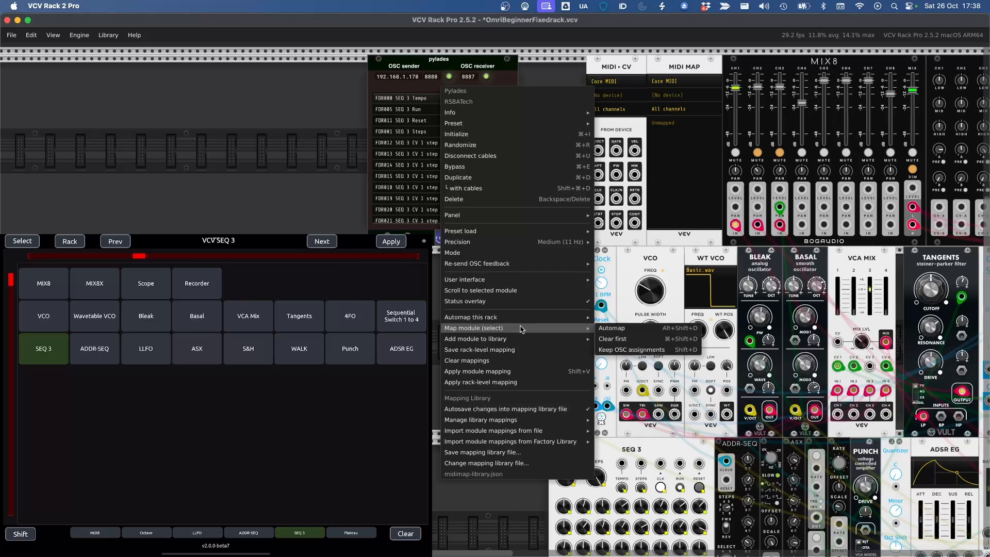
pyautogui.click(612, 339)
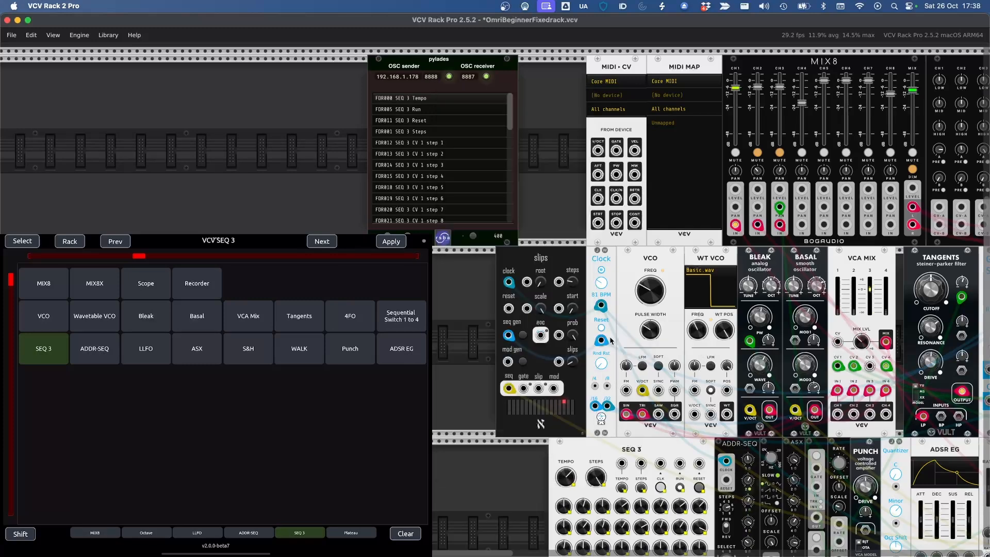
pyautogui.click(564, 255)
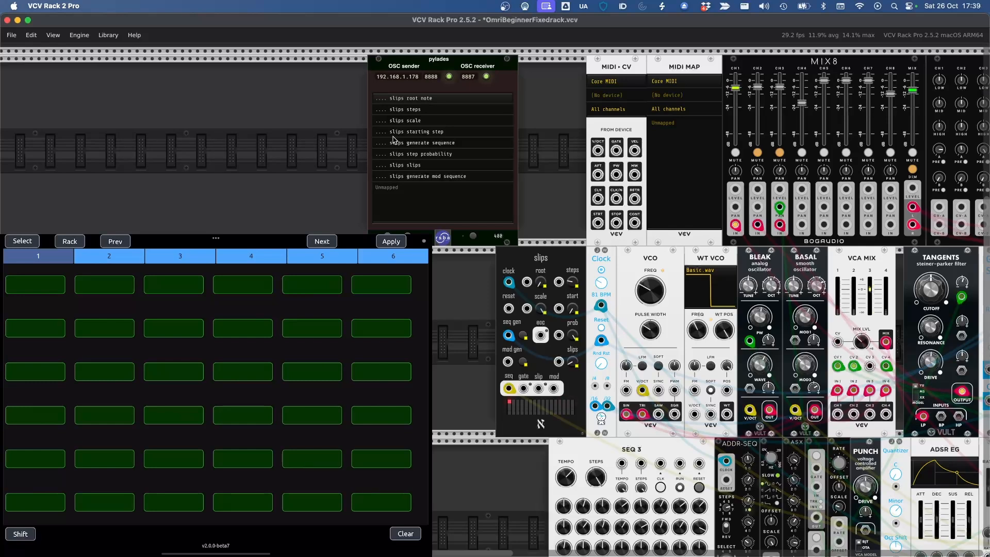
pyautogui.click(397, 98)
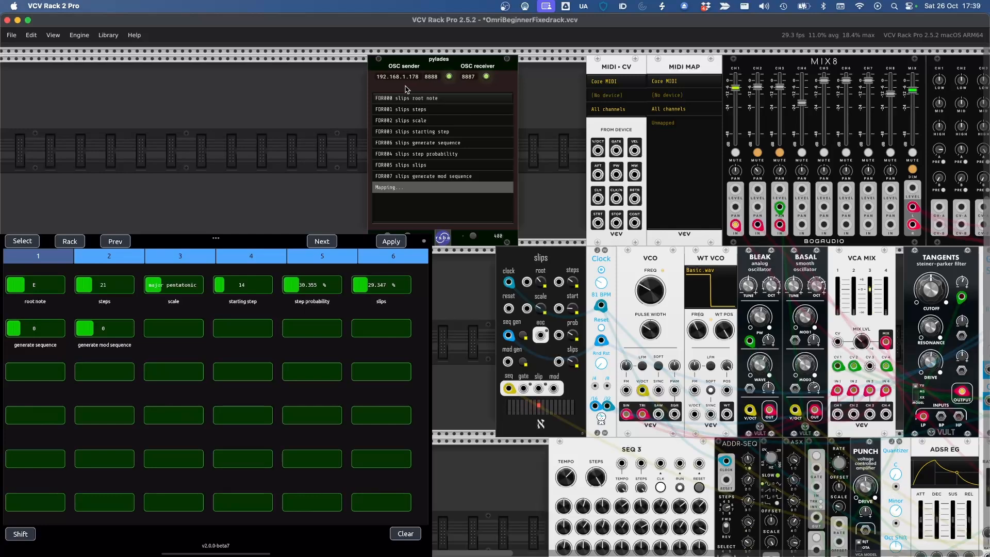
# Add the alef's bits slips mapping to the Pylades mapping library.
pyautogui.rightClick(406, 88)
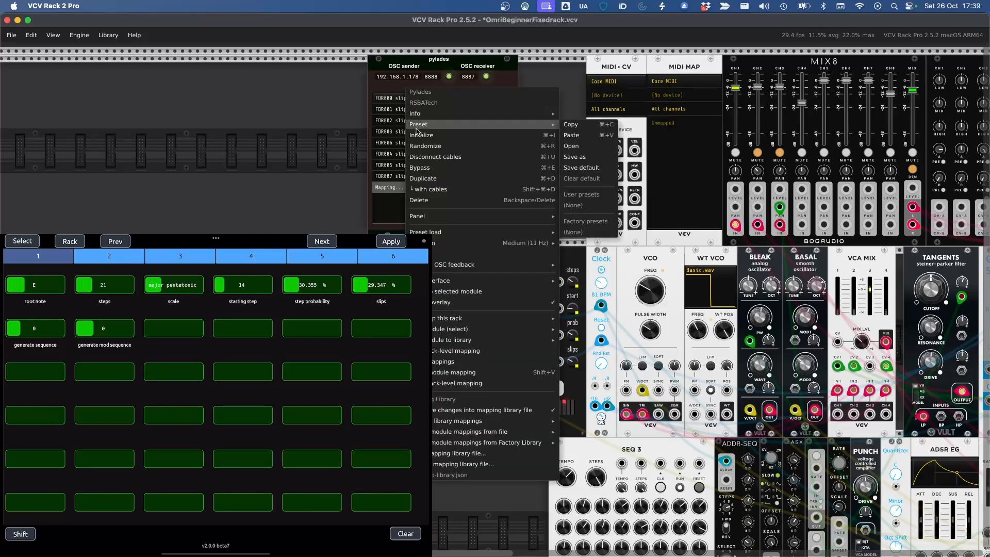
pyautogui.moveTo(437, 283)
pyautogui.moveTo(442, 338)
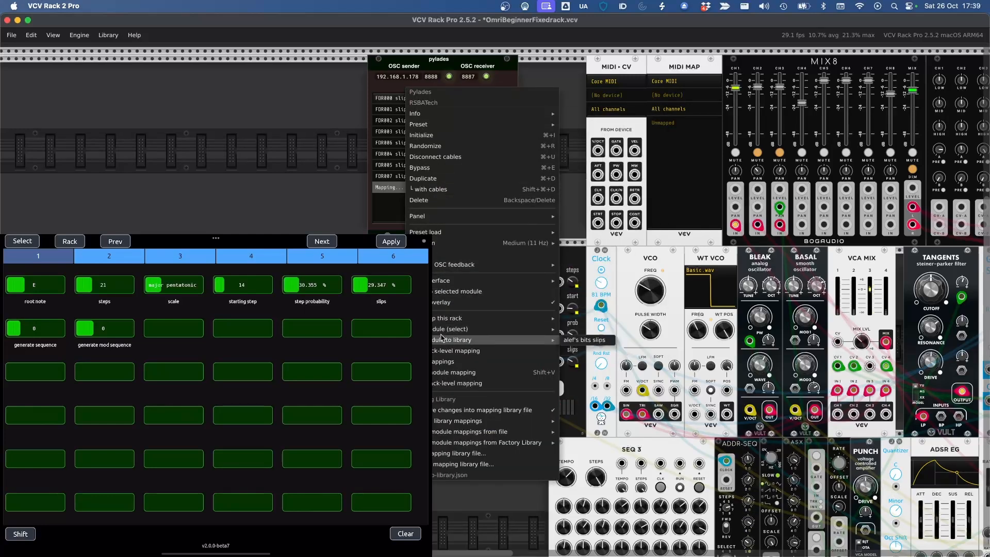
pyautogui.click(588, 341)
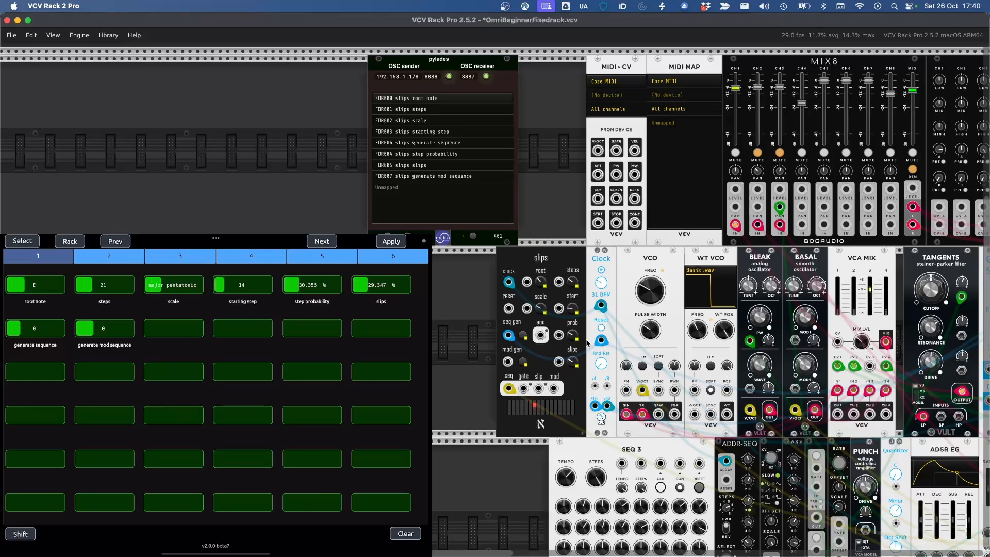
# Check the Pylades library mappings for the slips entry under alef's bits.
pyautogui.rightClick(420, 230)
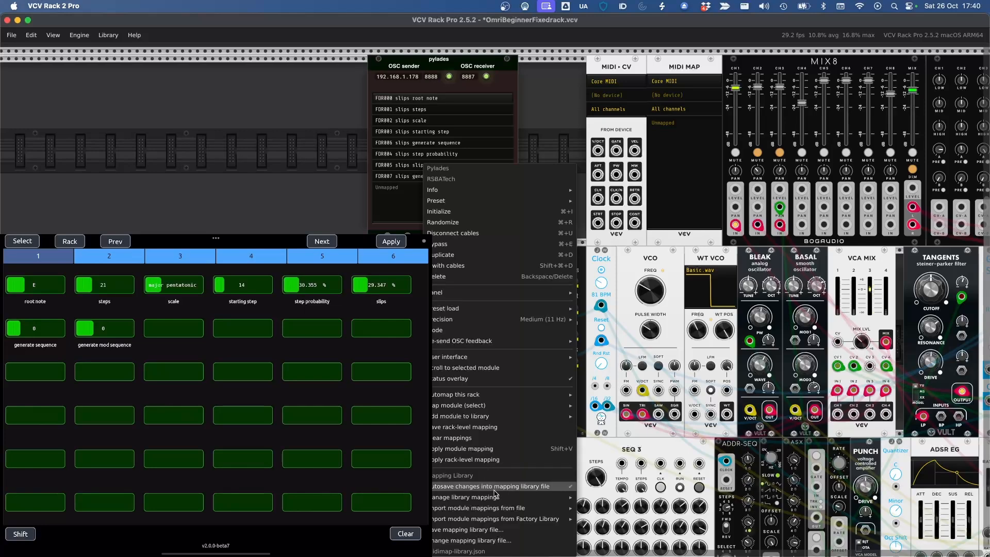
pyautogui.moveTo(496, 496)
pyautogui.moveTo(601, 490)
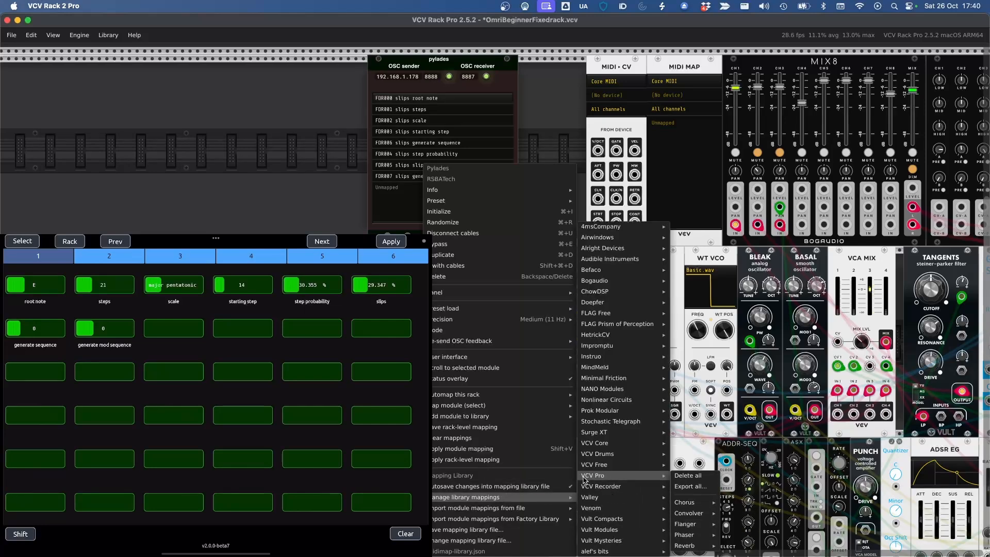
pyautogui.moveTo(603, 552)
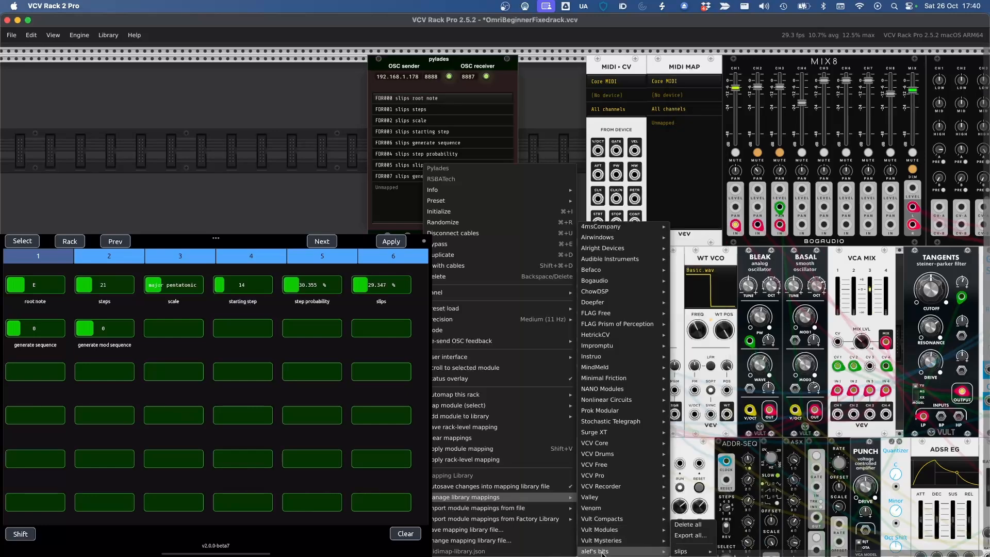
pyautogui.moveTo(693, 553)
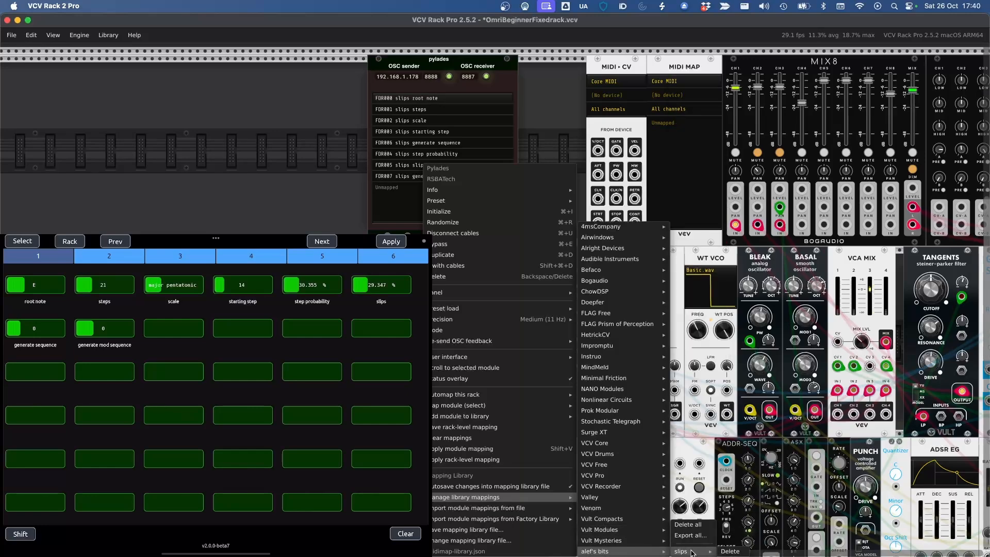
pyautogui.click(381, 382)
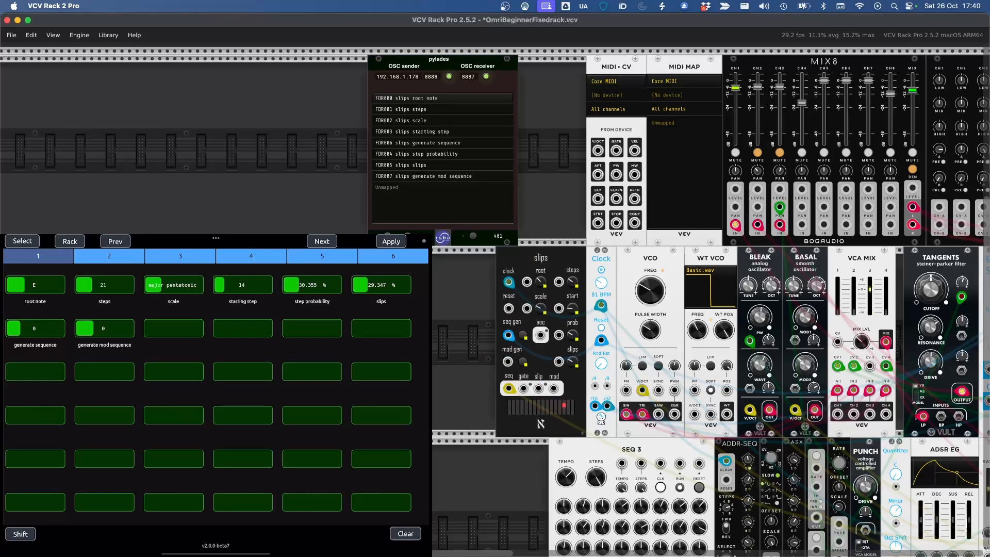
pyautogui.hscroll(-1, 495, 299)
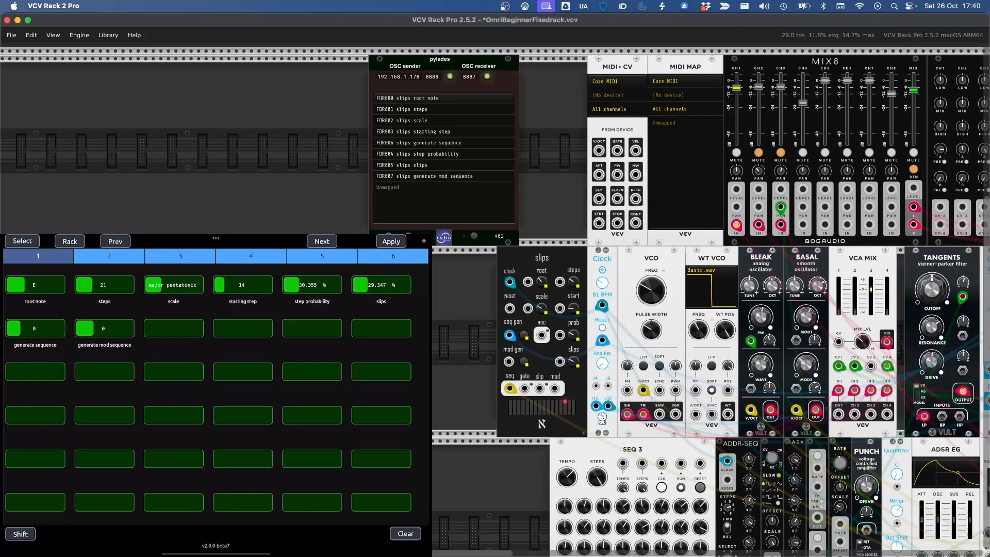
# Automap the JW-Modules Simple Clock module in Pylades, replacing the slips mappings.
pyautogui.rightClick(402, 88)
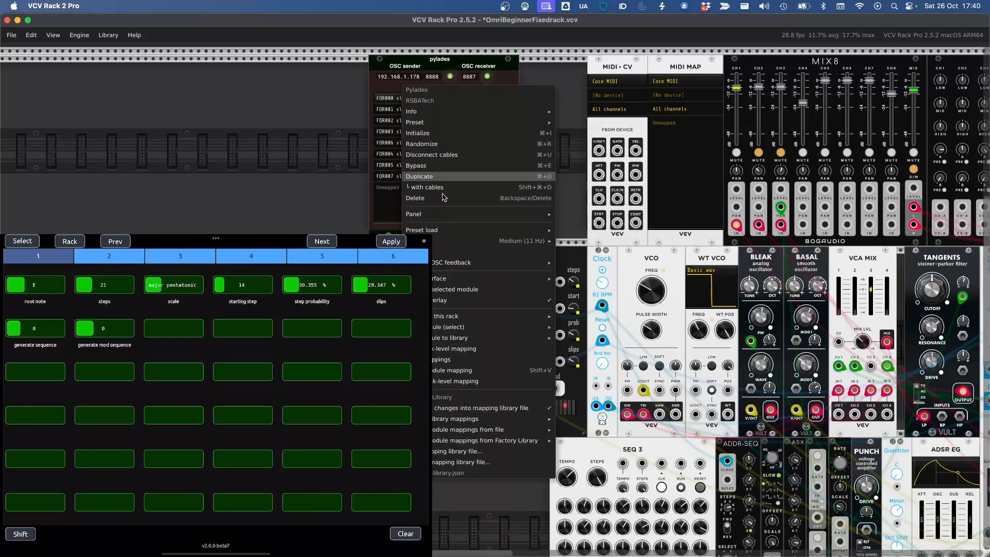
pyautogui.moveTo(471, 341)
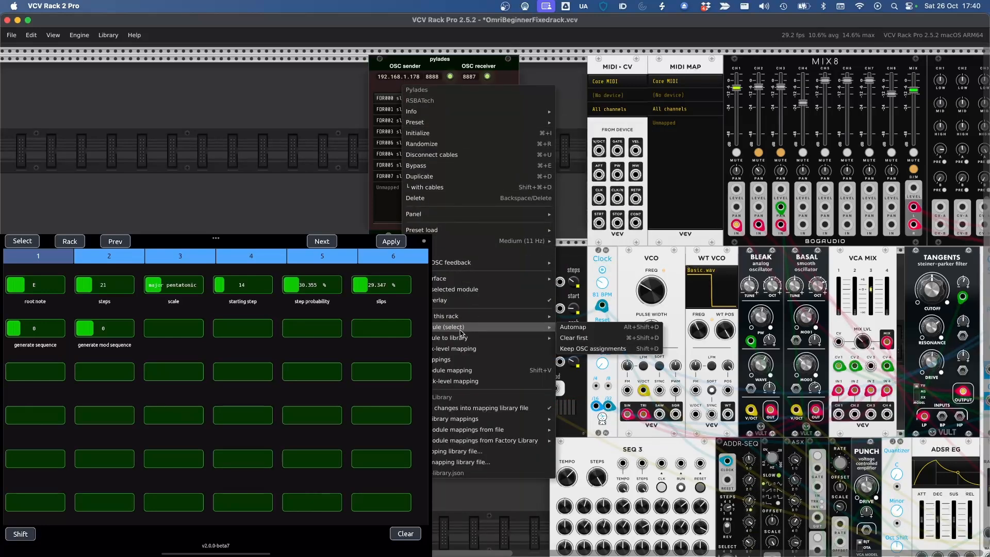
pyautogui.click(574, 328)
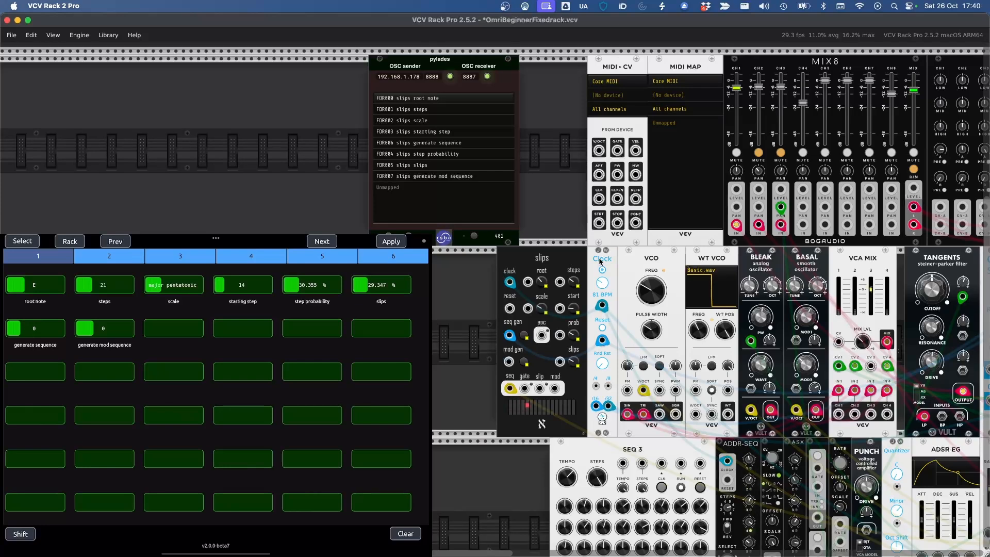
pyautogui.hotkey('shift', 'a')
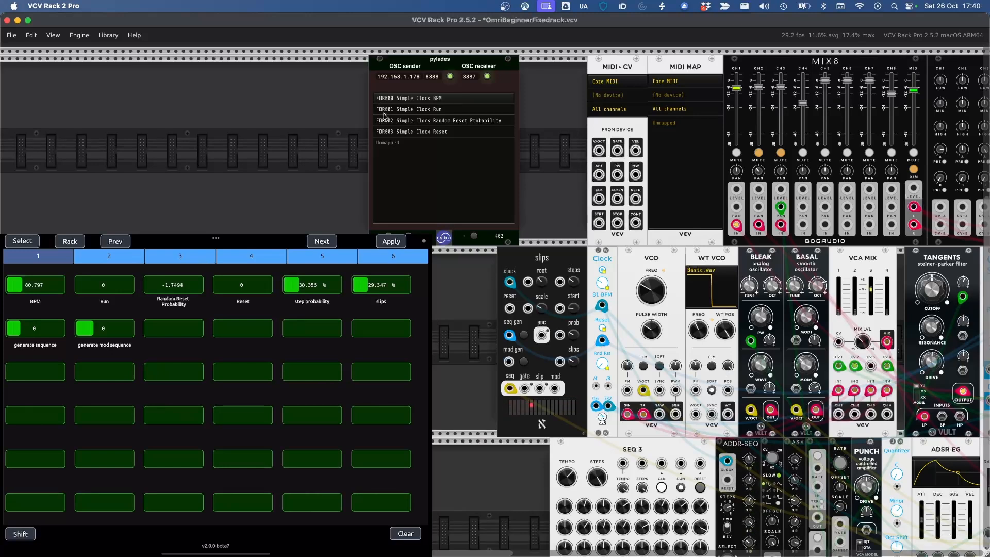
# Add the JW-Modules Simple Clock mapping to the Pylades mapping library.
pyautogui.rightClick(397, 89)
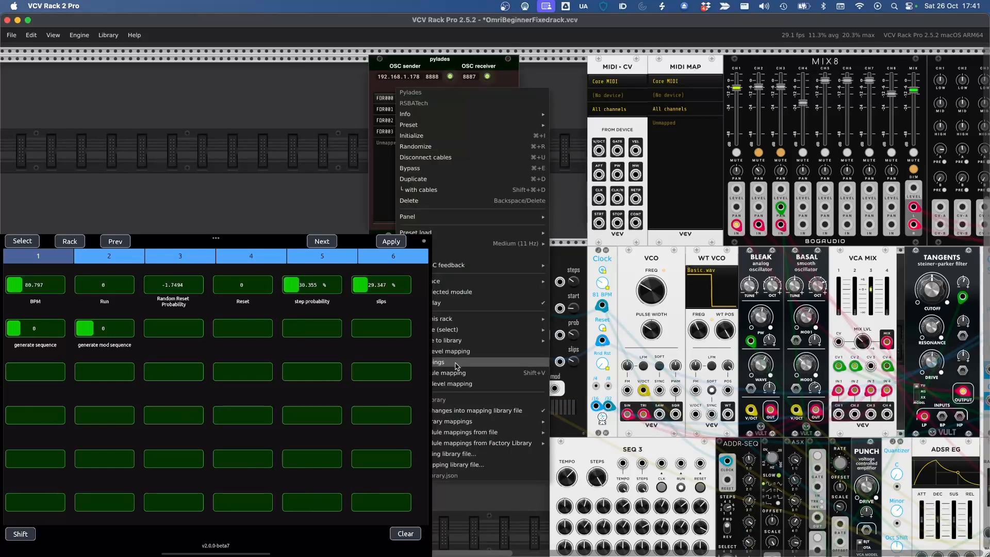
pyautogui.moveTo(532, 345)
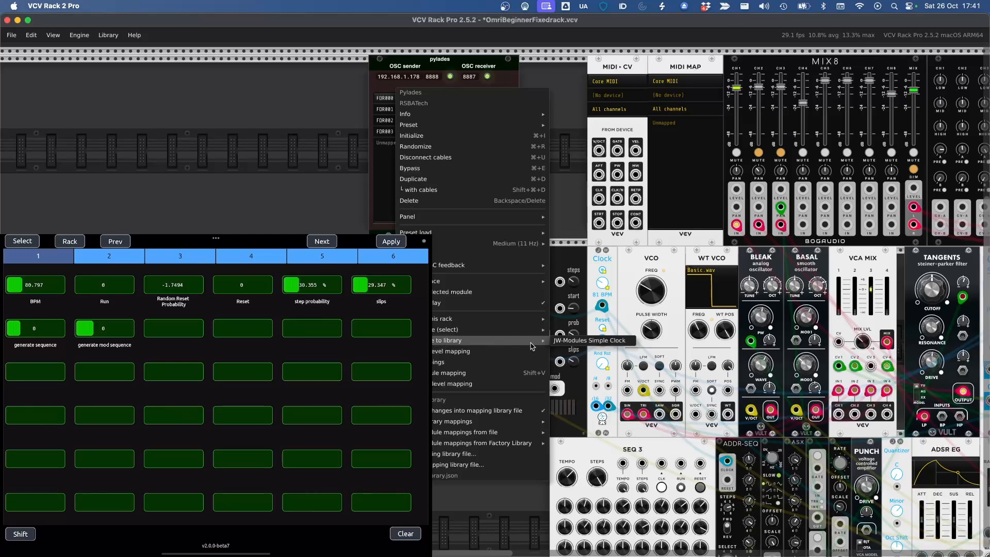
pyautogui.click(579, 343)
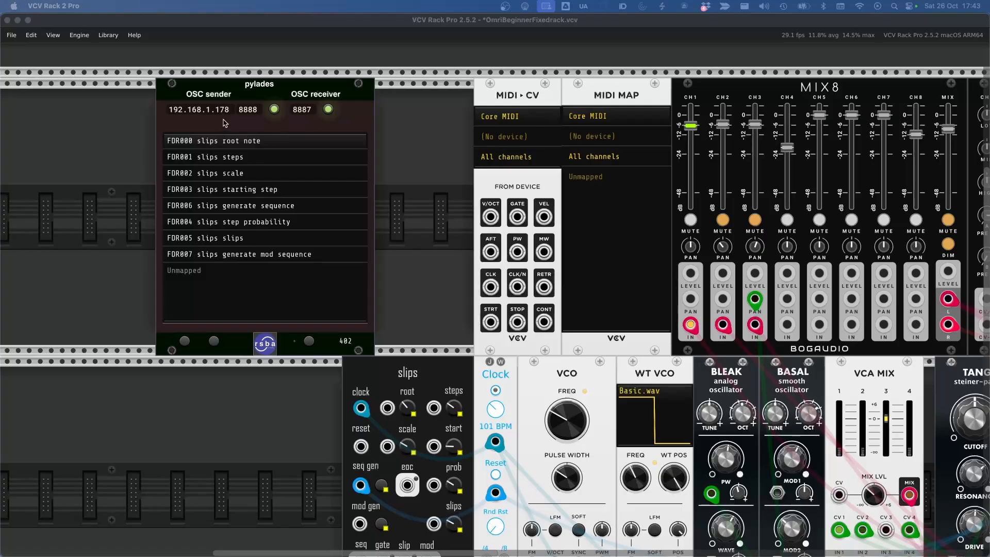
# Examine the Pylades preset load options and the input mode, scaling and label options of the slips steps mapping.
pyautogui.rightClick(225, 123)
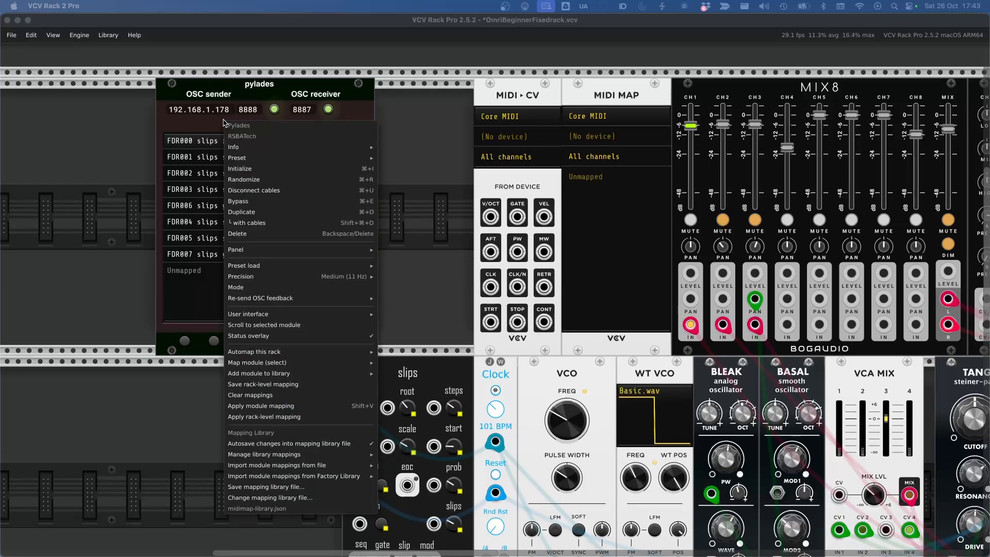
pyautogui.moveTo(287, 276)
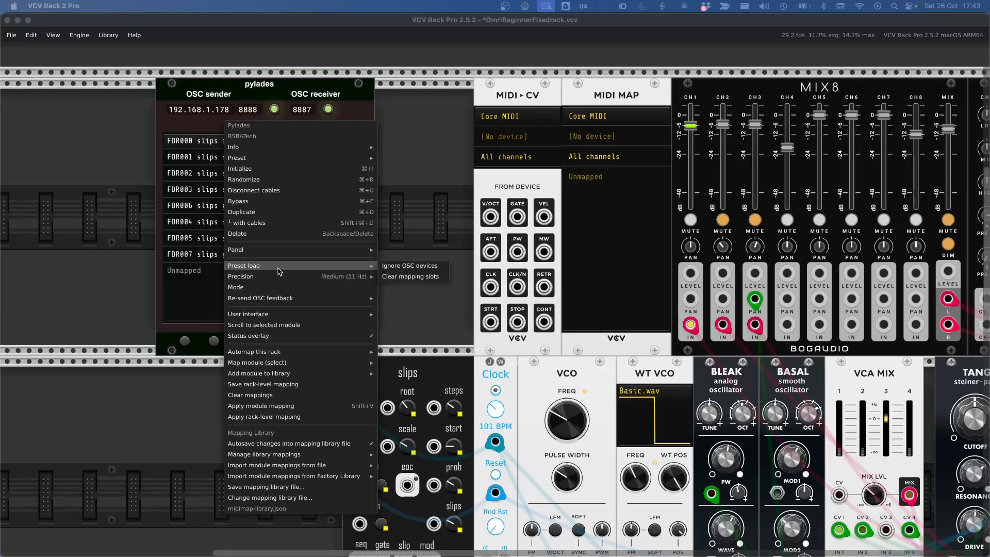
pyautogui.click(173, 125)
pyautogui.click(205, 175)
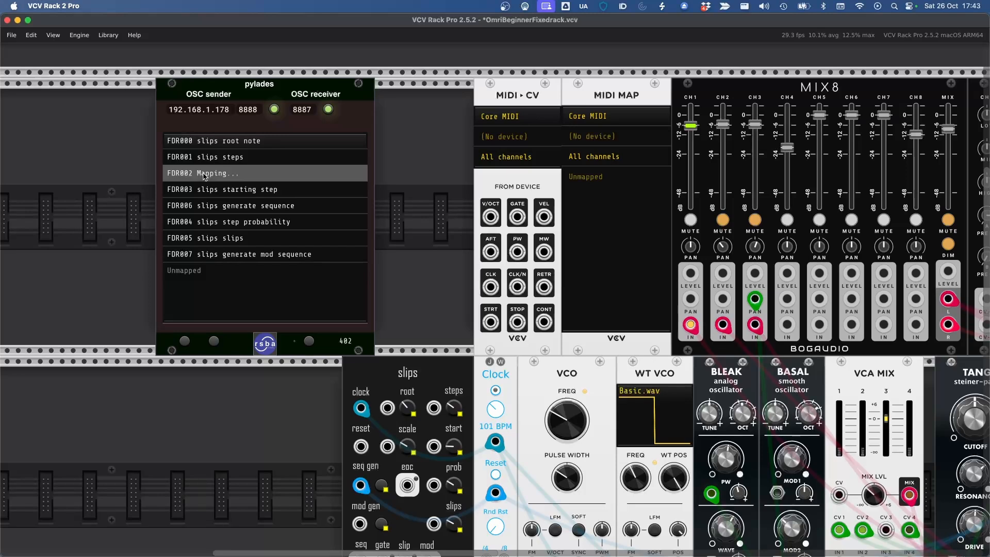
pyautogui.rightClick(190, 158)
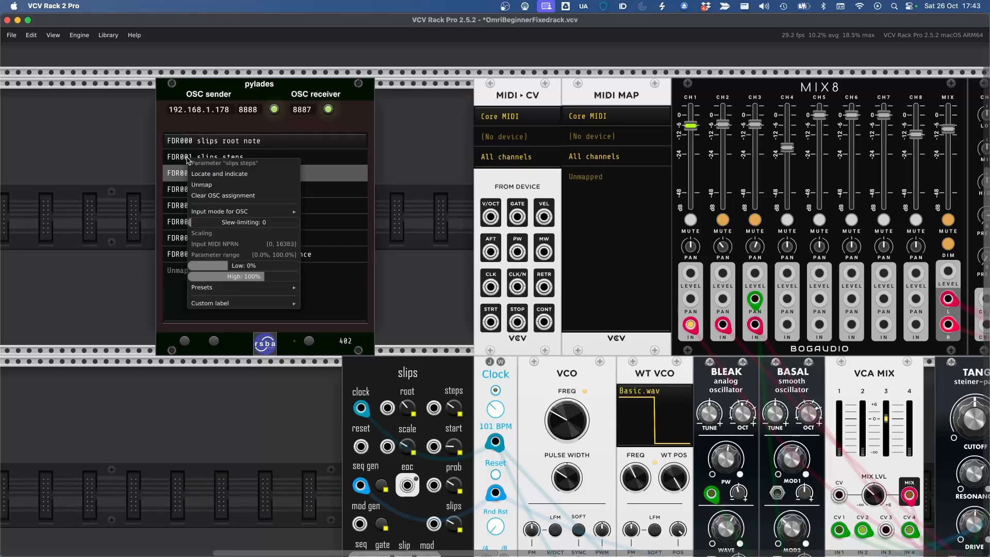
pyautogui.moveTo(232, 269)
# Review the Pylades panel, precision and mode options, and enable Scroll to selected module.
pyautogui.rightClick(215, 128)
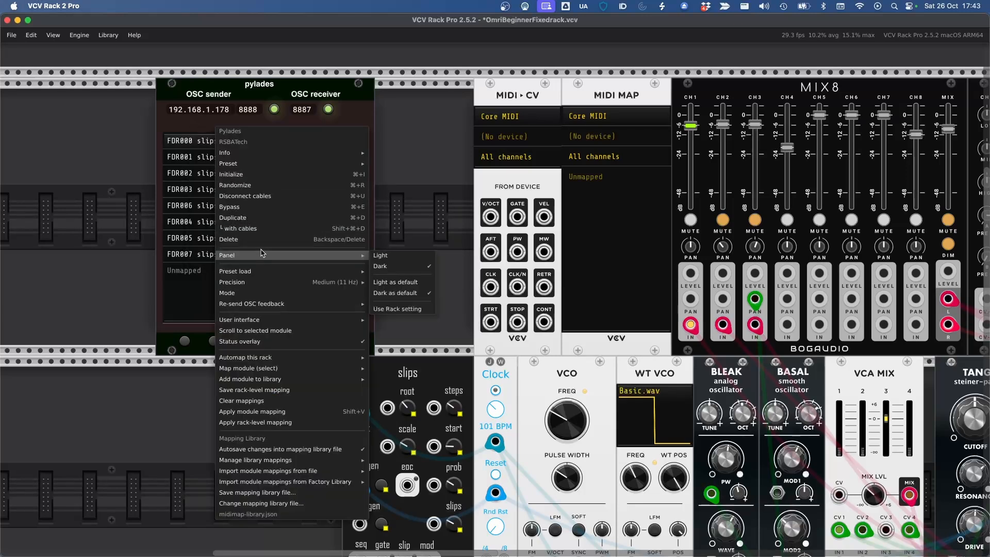
pyautogui.moveTo(258, 281)
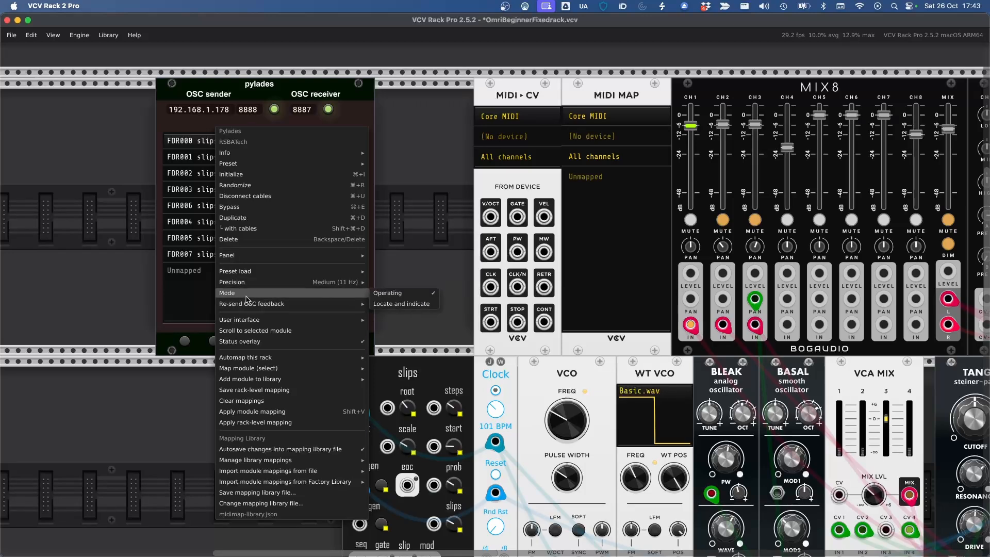
pyautogui.moveTo(250, 317)
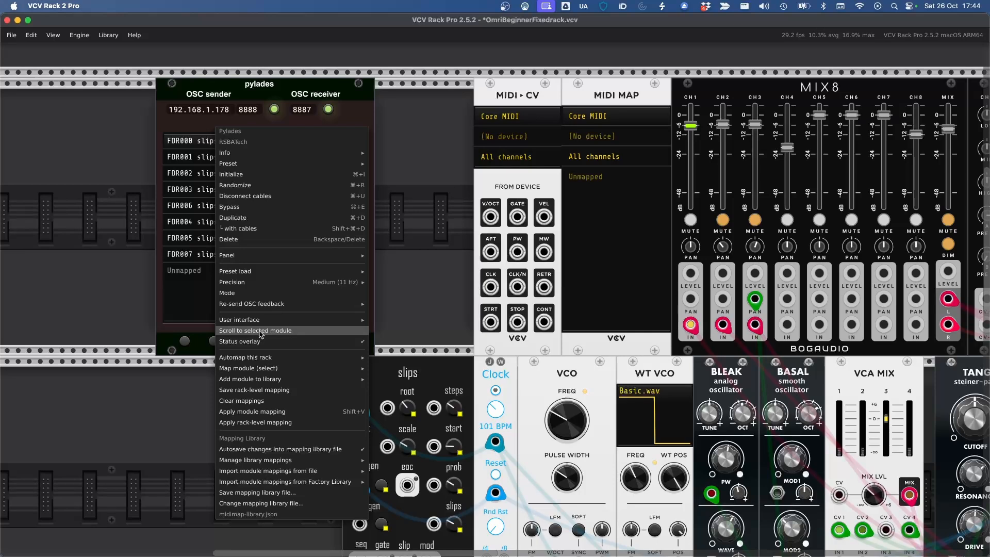
pyautogui.click(261, 331)
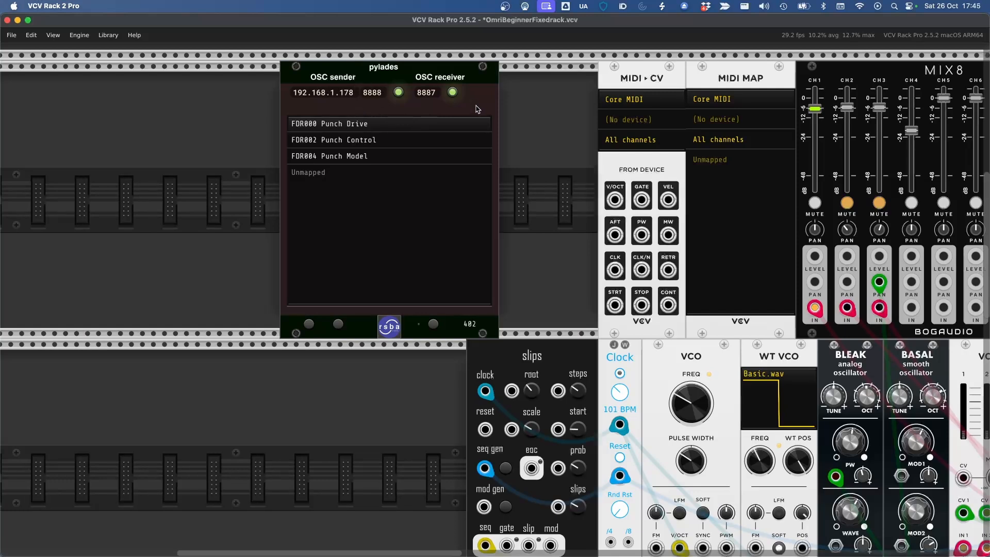
# Examine the file dialogs for changing and for saving the mapping library file, cancelling out of both.
pyautogui.rightClick(361, 111)
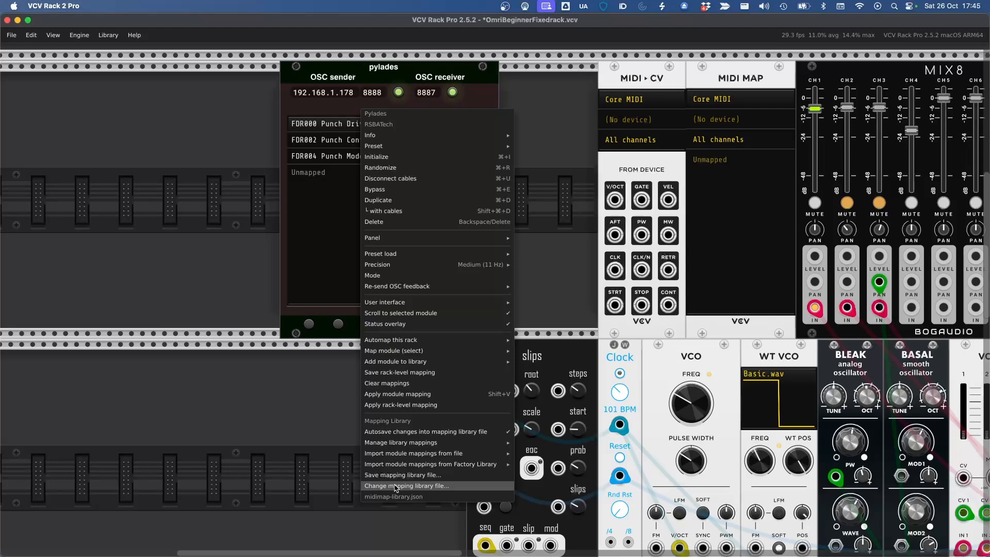
pyautogui.click(396, 487)
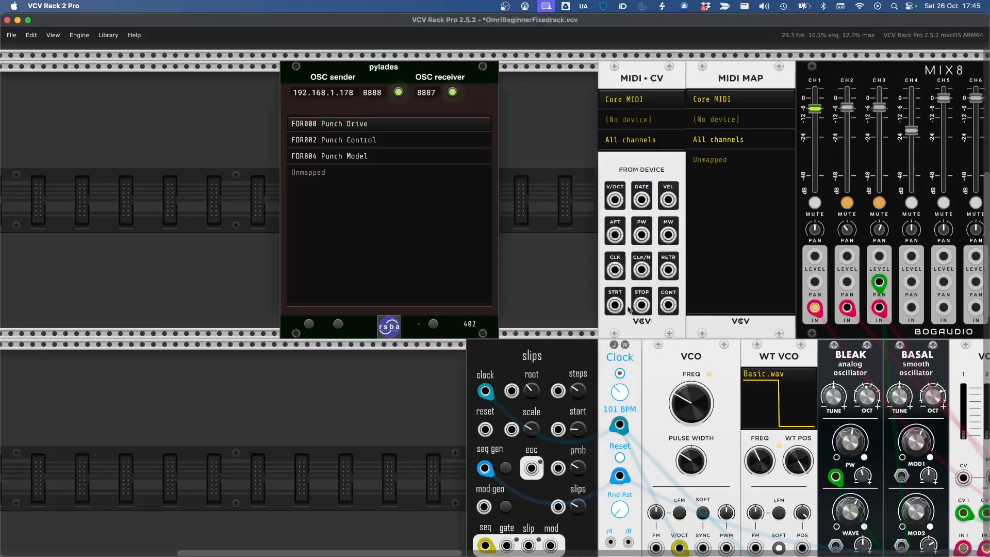
pyautogui.click(630, 307)
pyautogui.rightClick(407, 109)
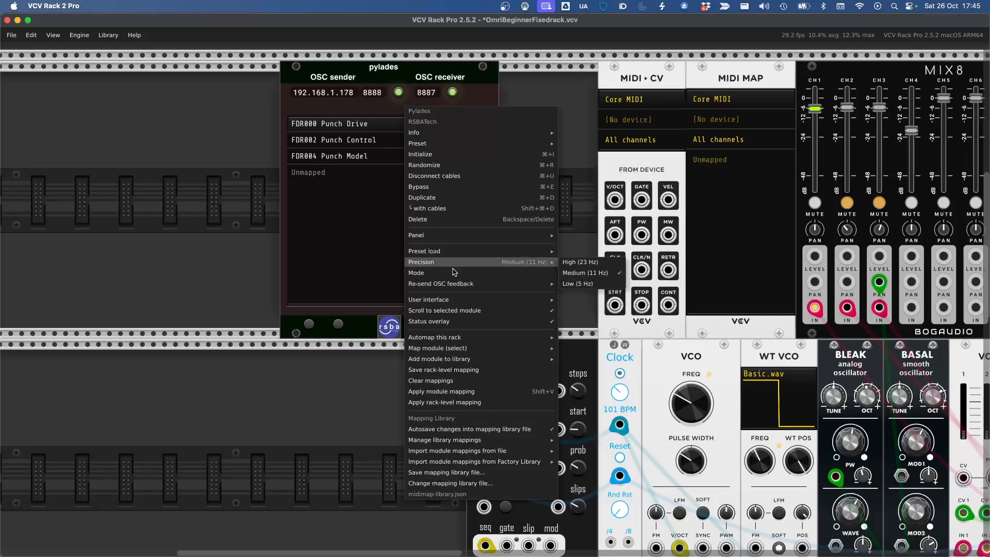
pyautogui.click(447, 473)
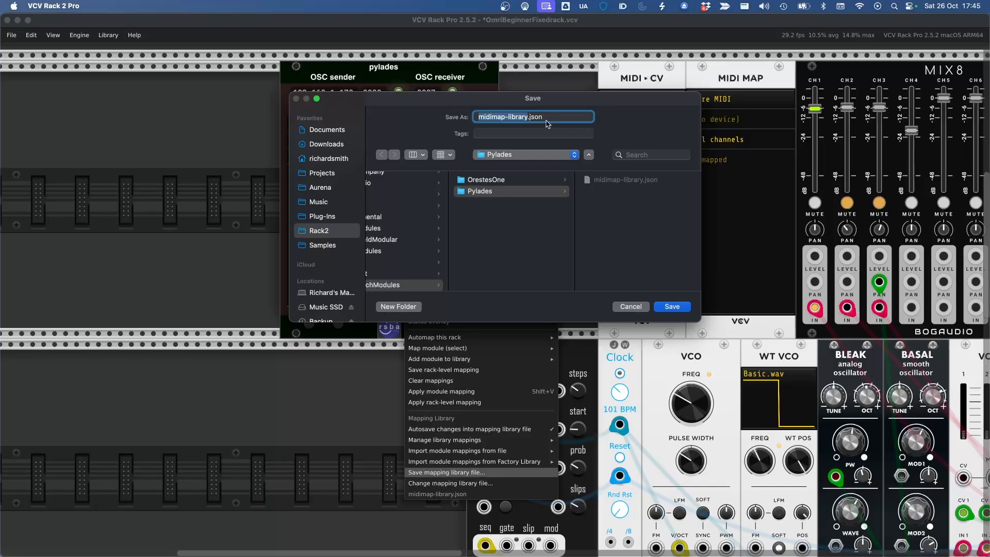
pyautogui.click(631, 307)
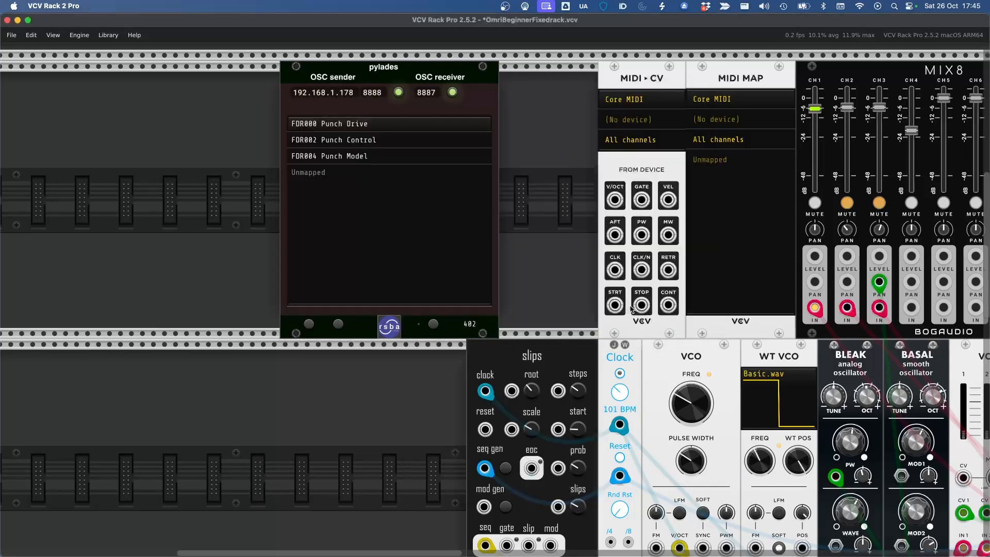
# Export all Surge XT mappings from the Pylades library to SurgeXTRack.json in the Pylades folder.
pyautogui.rightClick(381, 110)
pyautogui.moveTo(464, 441)
pyautogui.moveTo(555, 435)
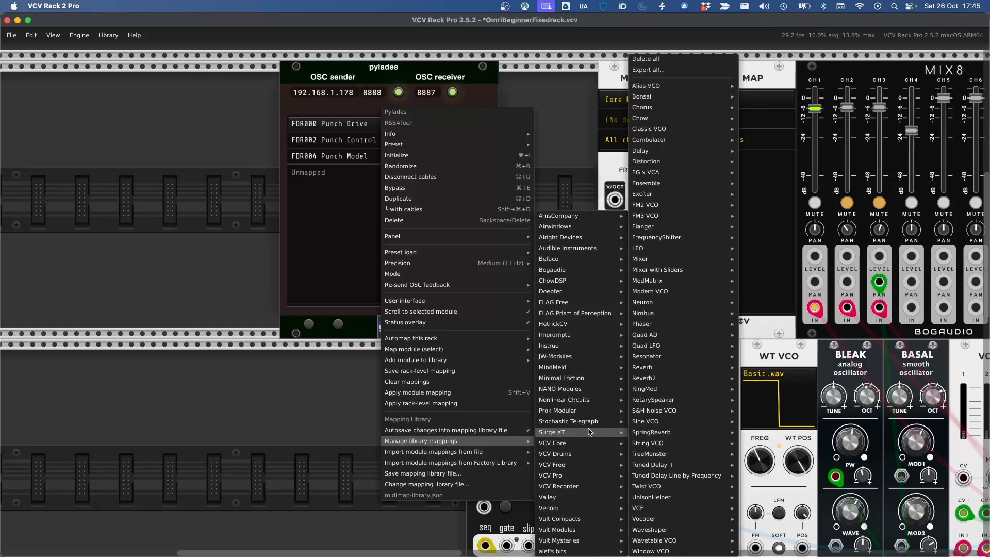
pyautogui.click(646, 70)
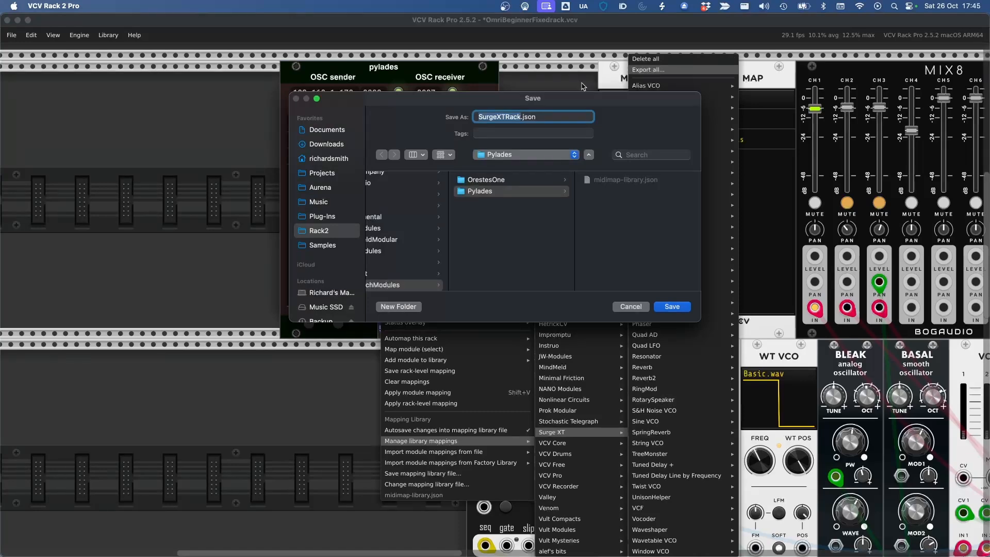
pyautogui.click(673, 307)
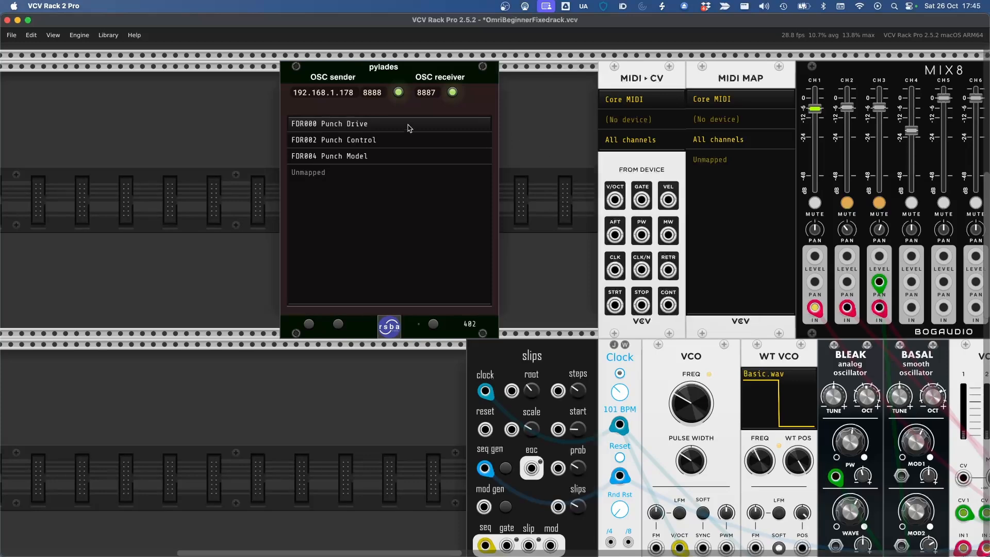
# Clear all mappings in Pylades.
pyautogui.rightClick(380, 110)
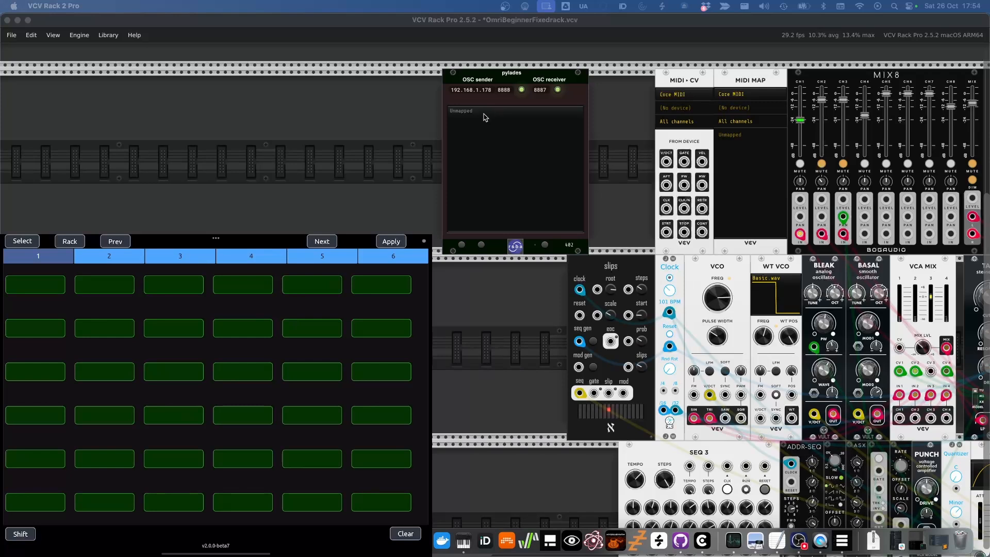
pyautogui.rightClick(481, 102)
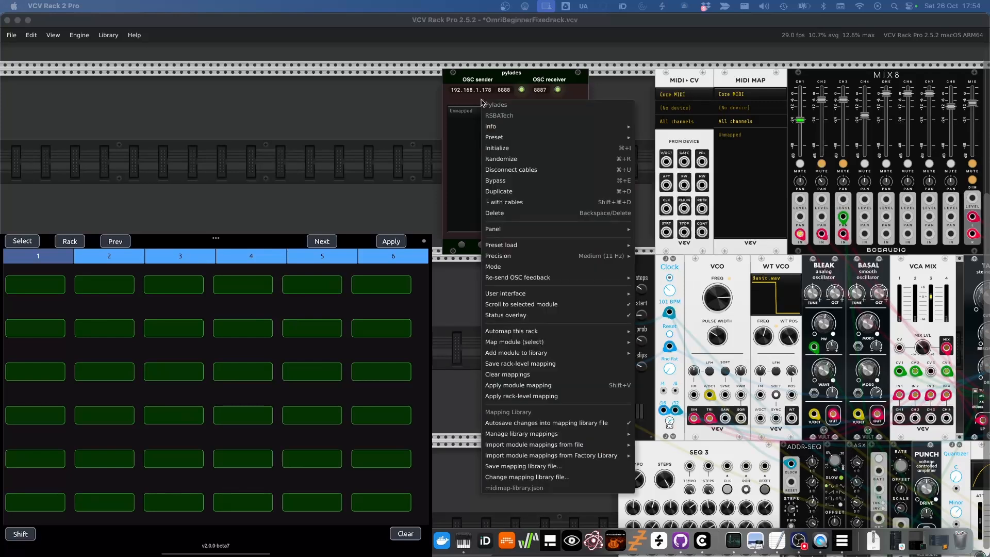
pyautogui.click(509, 376)
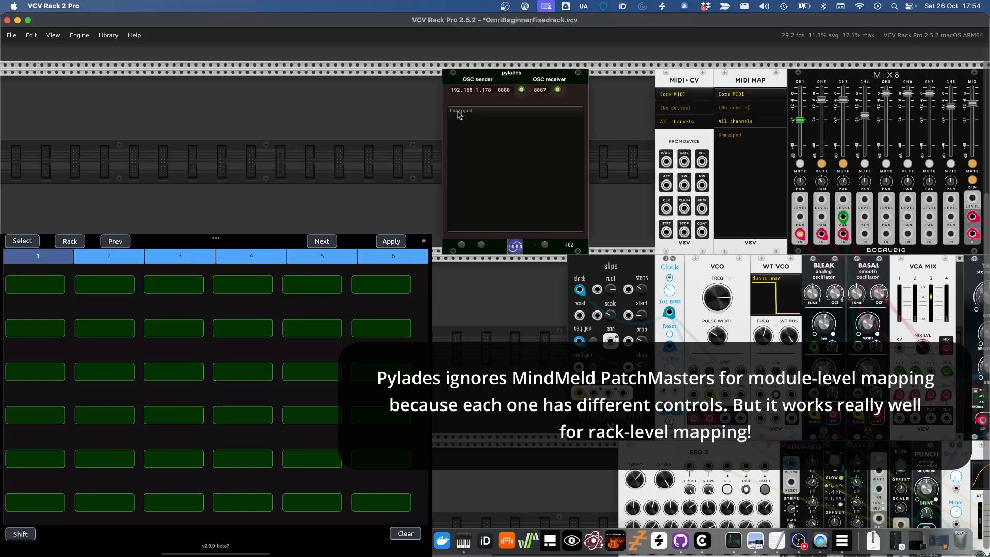
# Map FDR000 to the MIX8 Channel 1 level and FDR002 to the VCO Frequency.
pyautogui.click(459, 115)
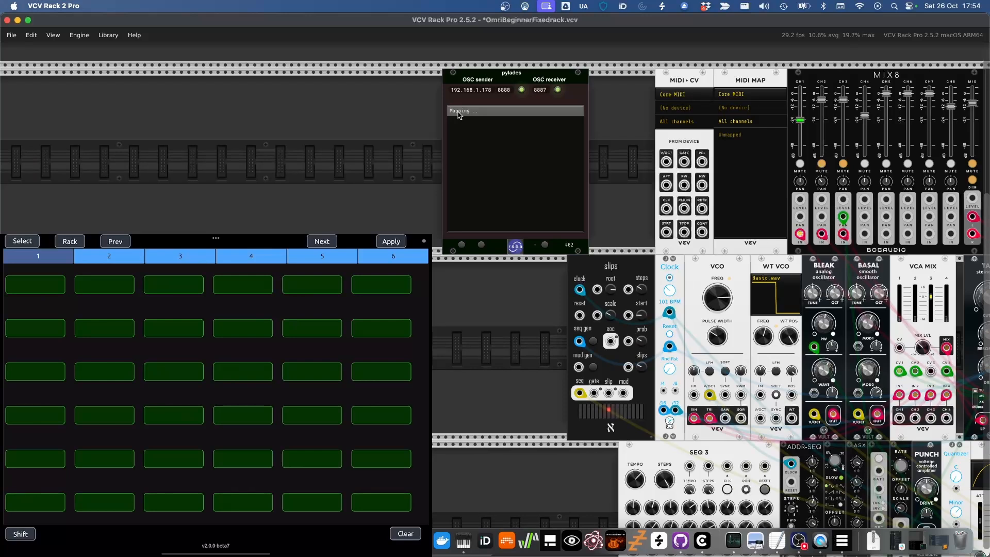
pyautogui.moveTo(800, 122)
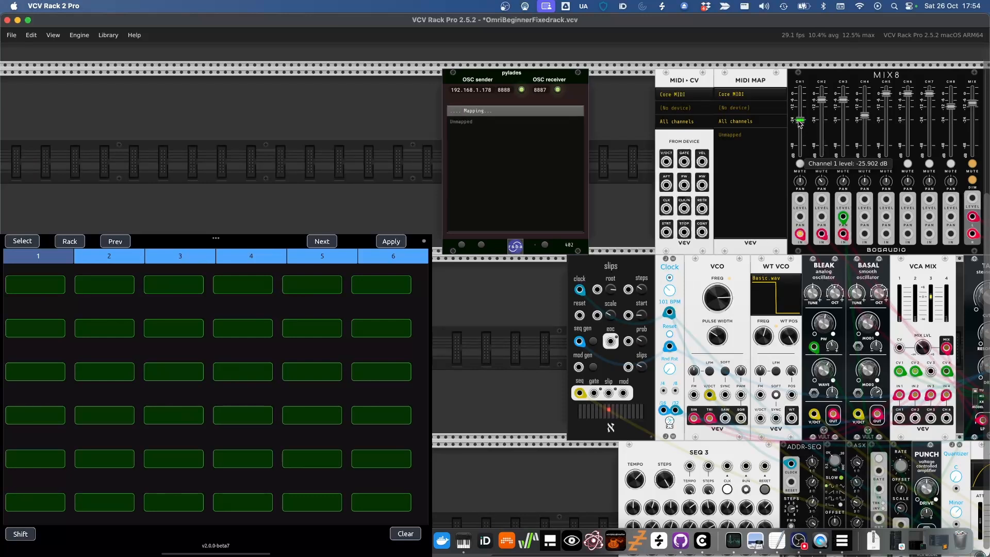
pyautogui.moveTo(801, 122); pyautogui.dragTo(800, 124)
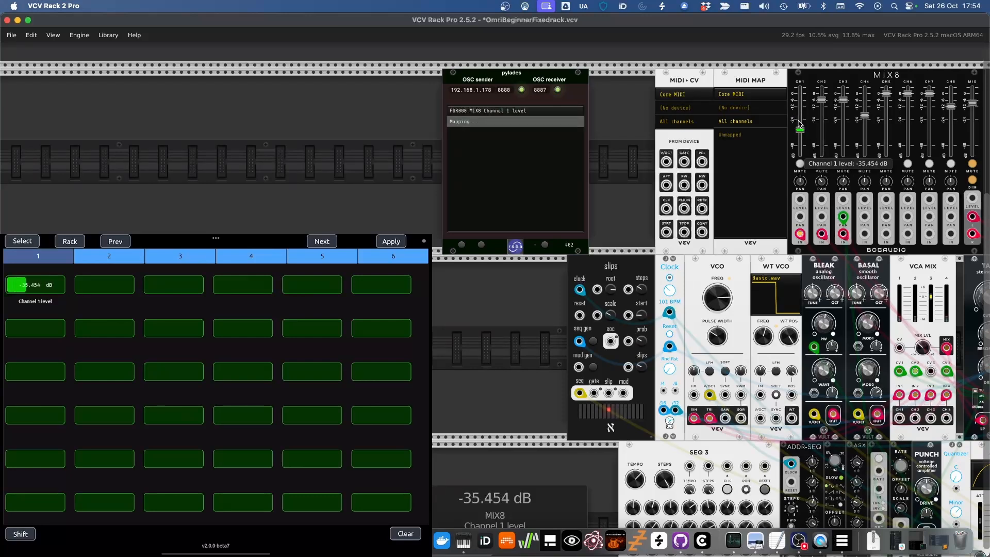
pyautogui.moveTo(728, 308)
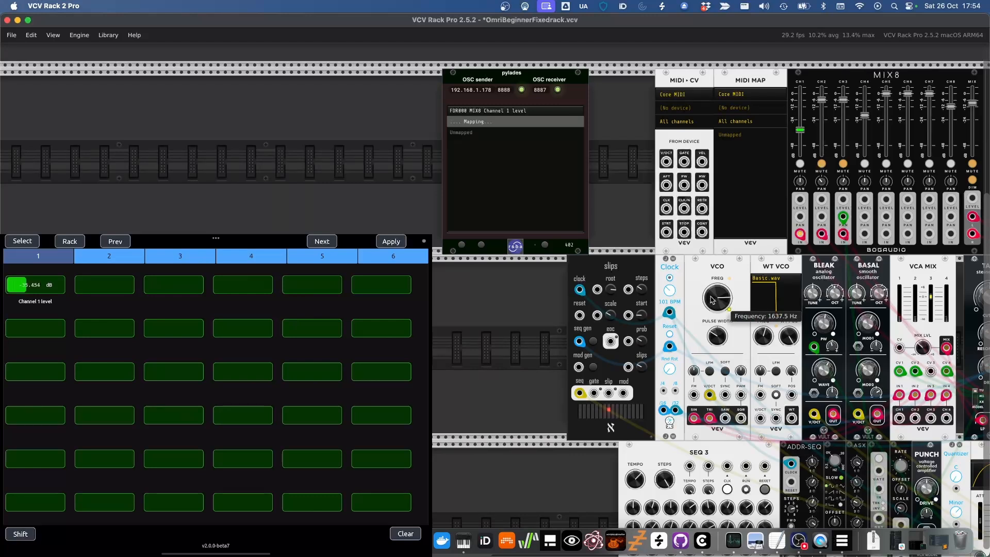
pyautogui.moveTo(711, 300); pyautogui.dragTo(712, 332)
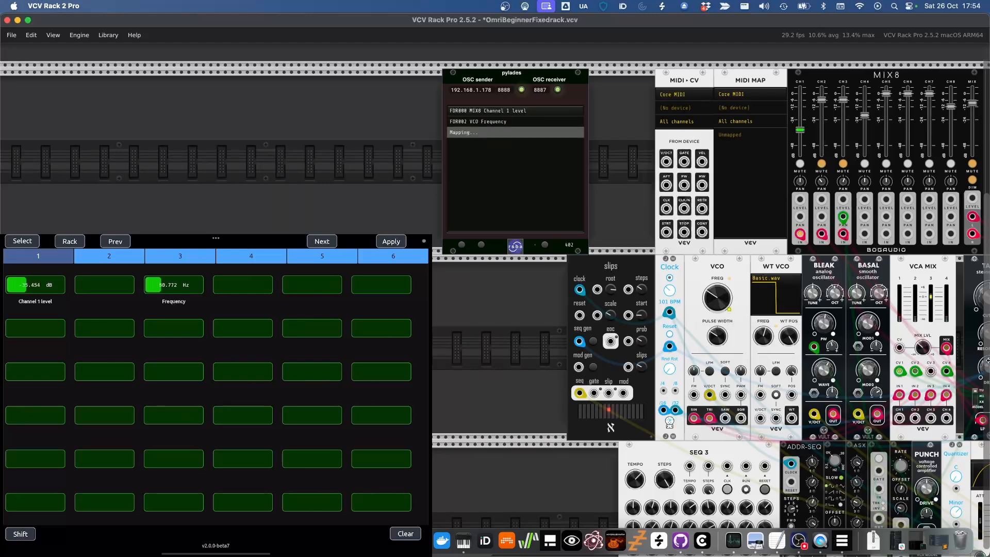
# Map FDR004 to the Bleak PW control and FDR007 to the SEQ 3 Steps control.
pyautogui.moveTo(833, 332)
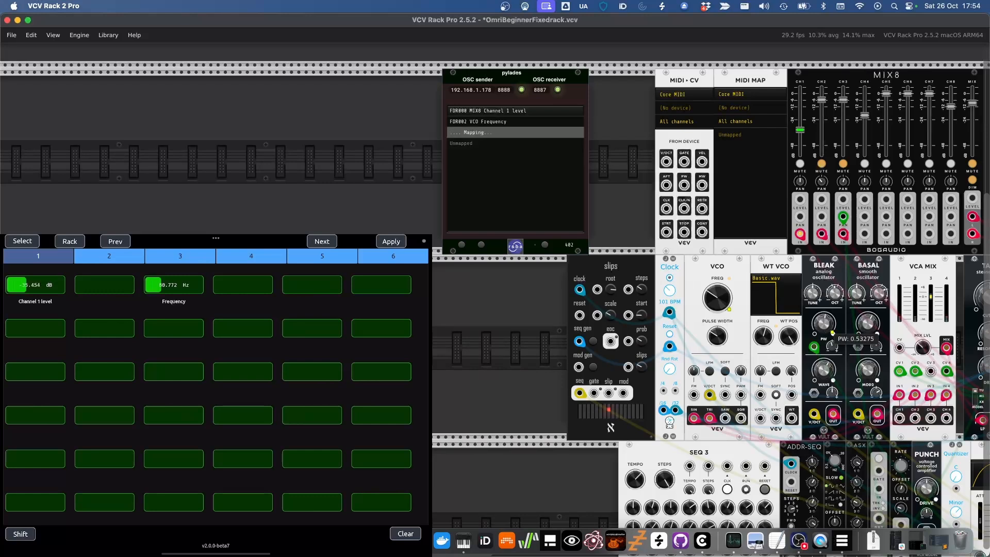
pyautogui.moveTo(824, 329); pyautogui.dragTo(823, 330)
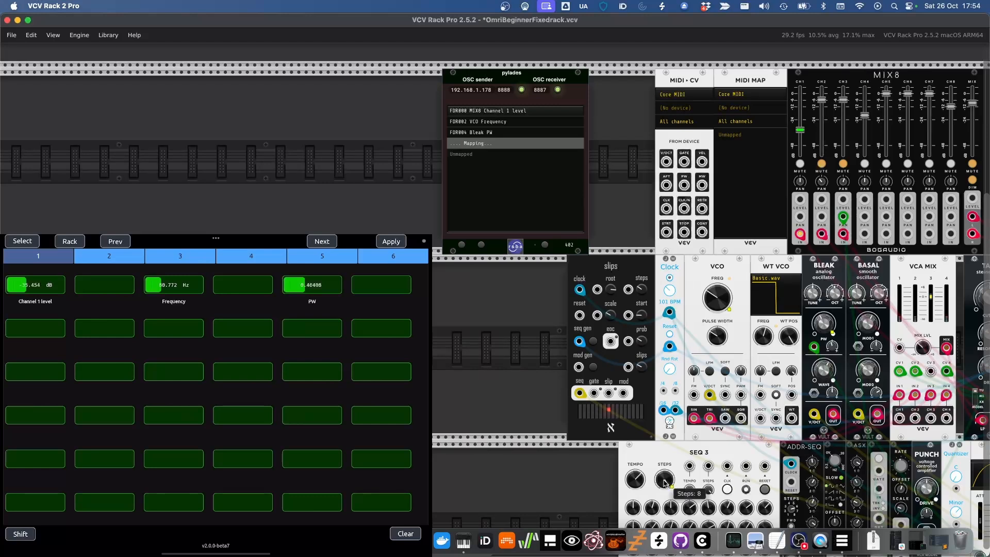
pyautogui.click(665, 479)
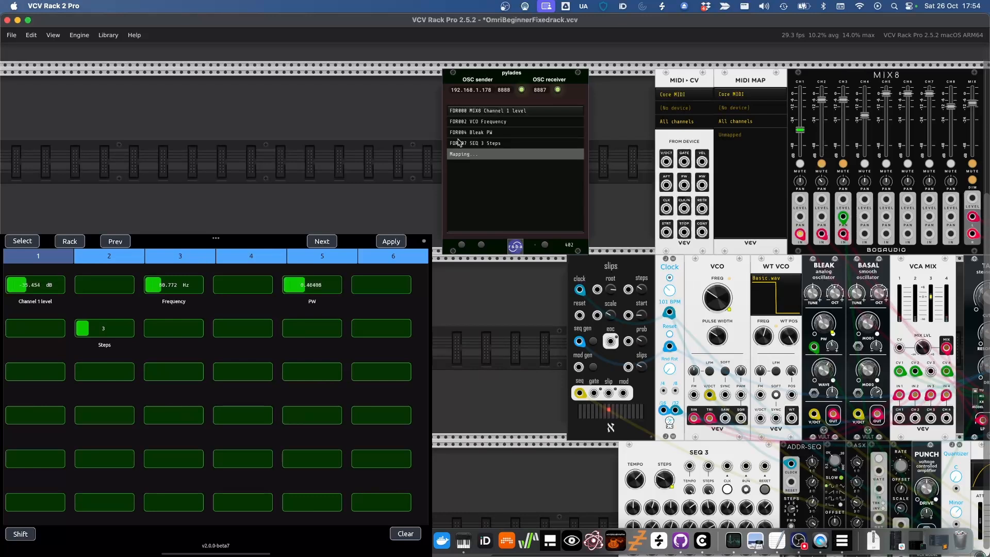
# Save the current Pylades control assignments as the patch's rack-level mapping.
pyautogui.rightClick(464, 103)
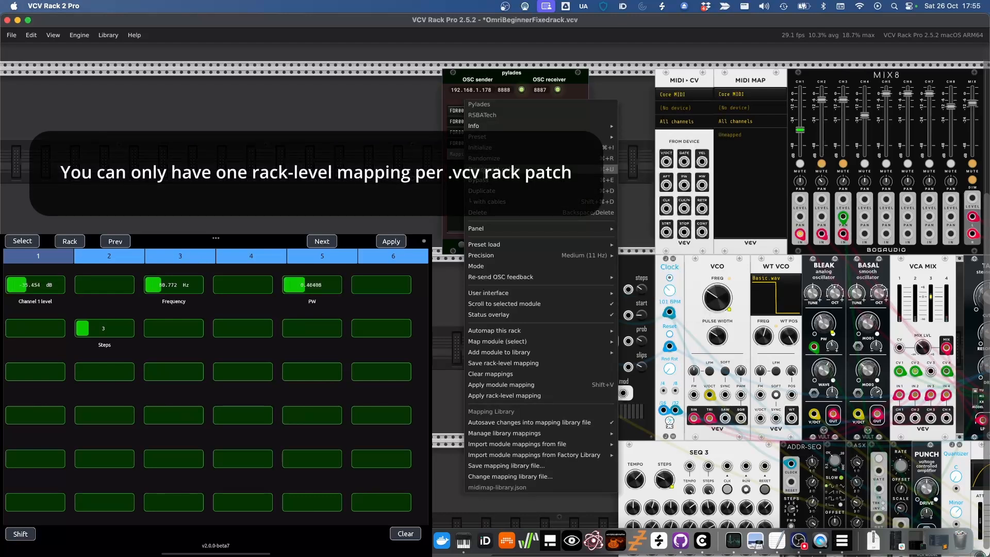
pyautogui.click(492, 367)
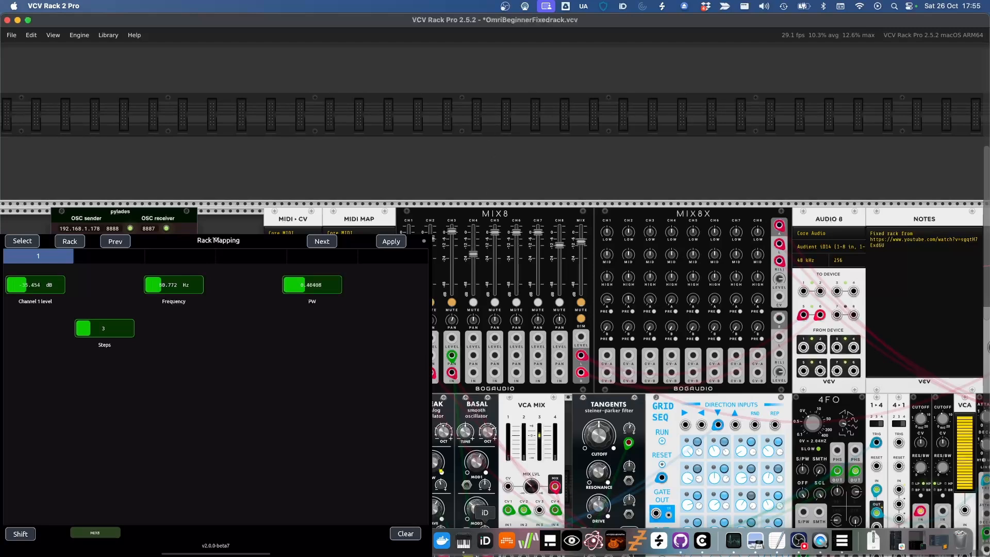
pyautogui.hscroll(-5, 498, 258)
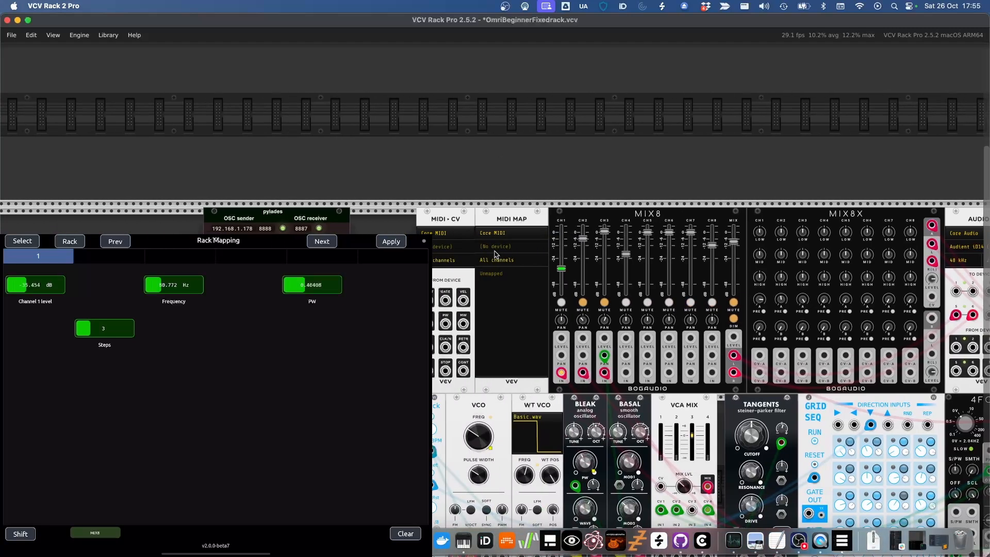
pyautogui.hscroll(-5, 495, 254)
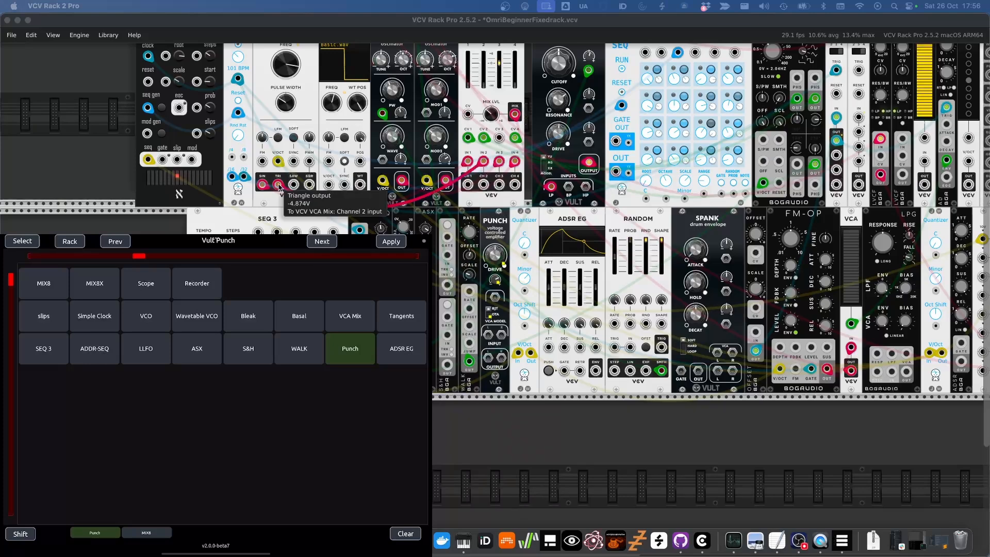
# Save the OmriBeginnerFixedrack.vcv patch with its new rack-level mapping.
pyautogui.scroll(8, 283, 185)
pyautogui.scroll(2, 287, 183)
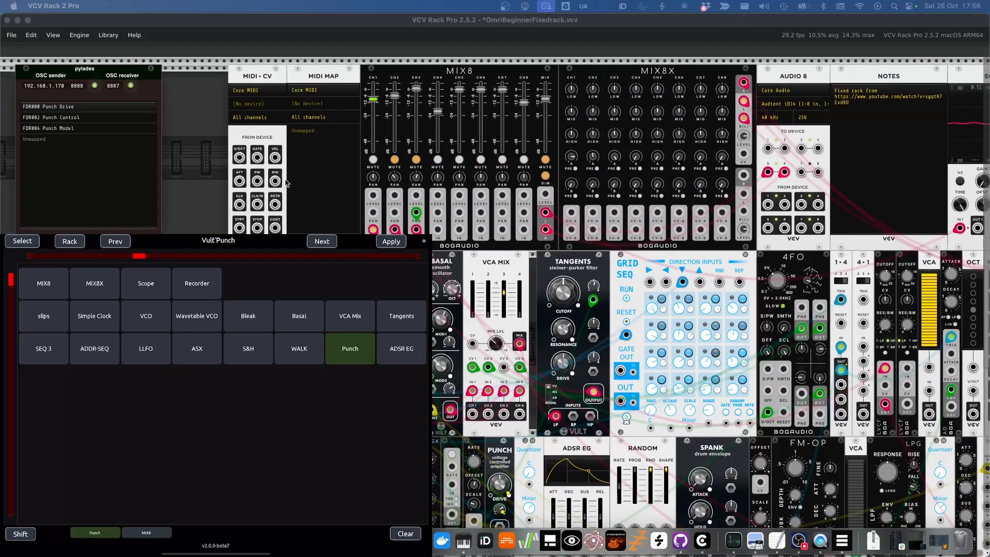
pyautogui.hscroll(-2, 287, 183)
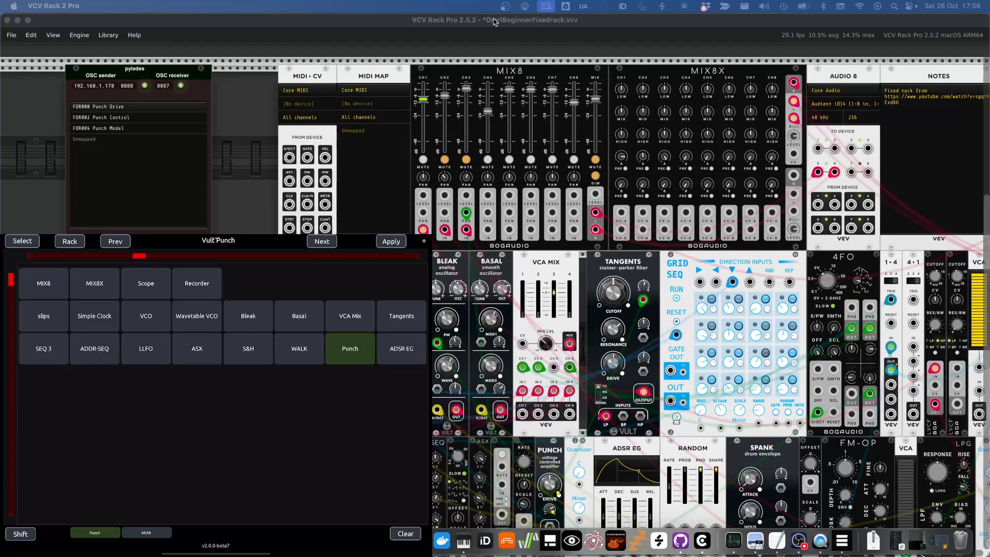
pyautogui.click(231, 115)
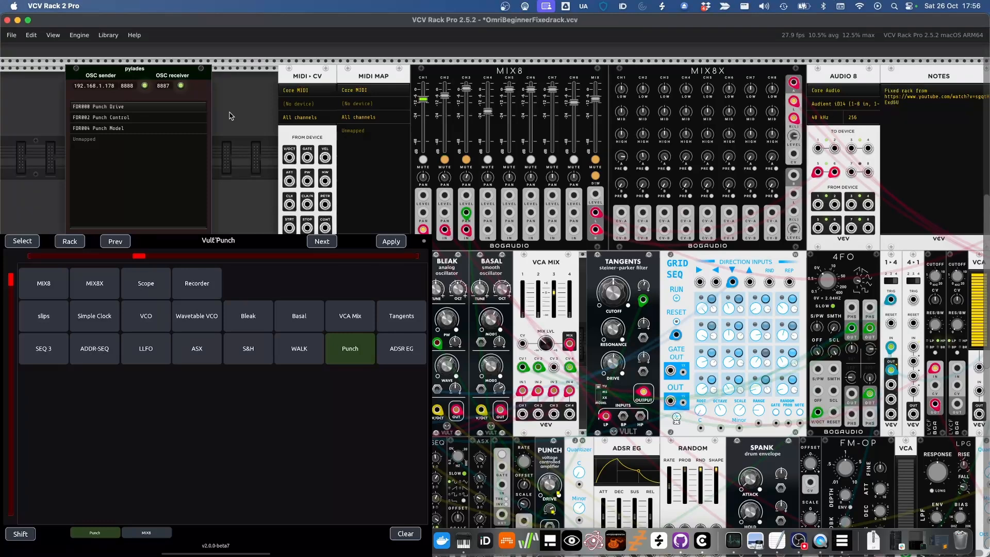
pyautogui.press('super+s')
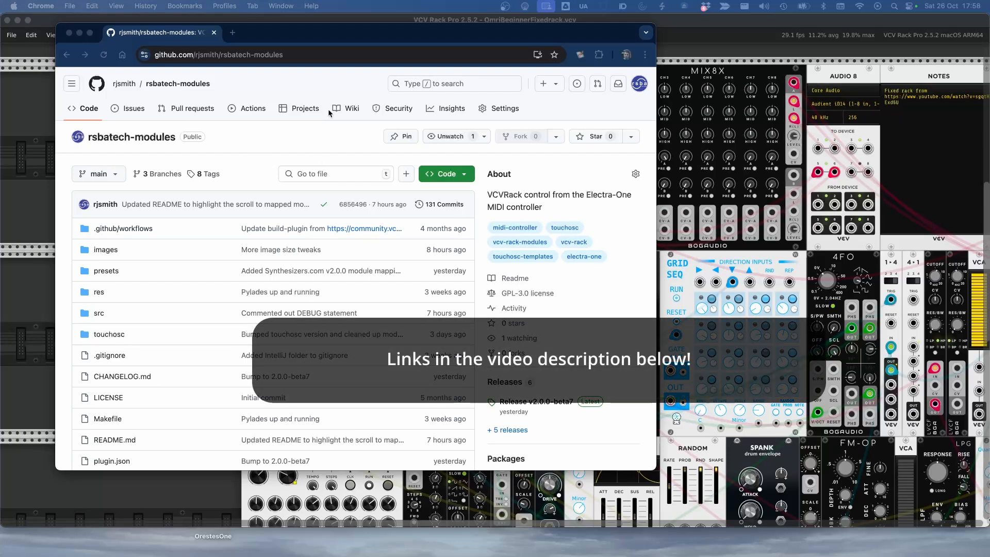
# In Chrome, open the Pylades page of the rsbatech-modules GitHub wiki and read through its Getting Started instructions.
pyautogui.click(348, 112)
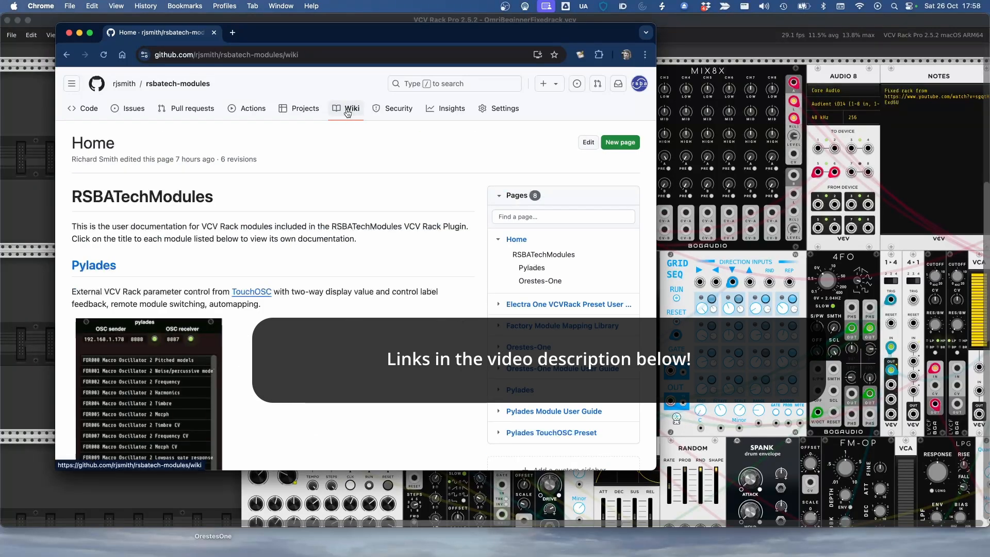
pyautogui.scroll(-1, 210, 221)
pyautogui.scroll(-3, 211, 221)
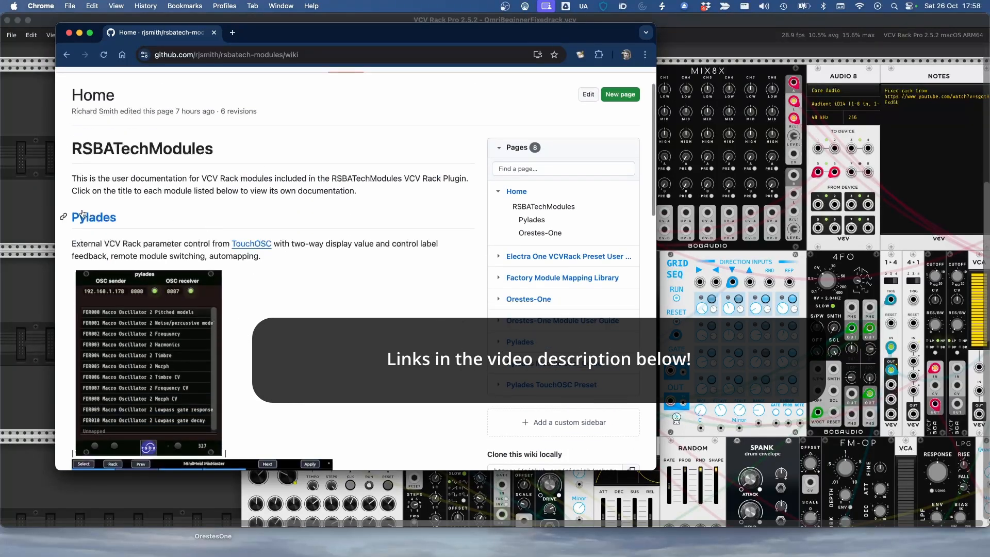
pyautogui.click(99, 219)
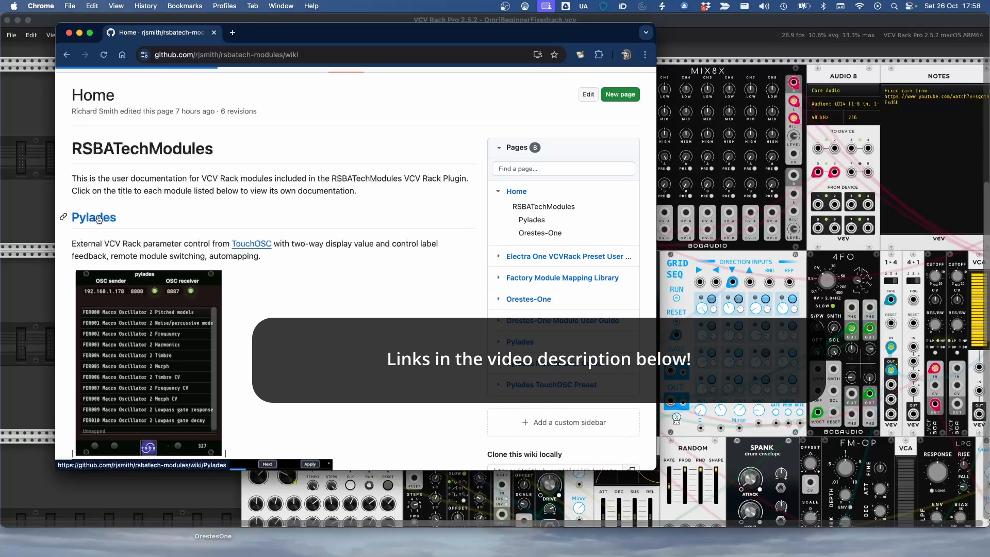
pyautogui.scroll(-5, 98, 219)
pyautogui.scroll(-1, 98, 219)
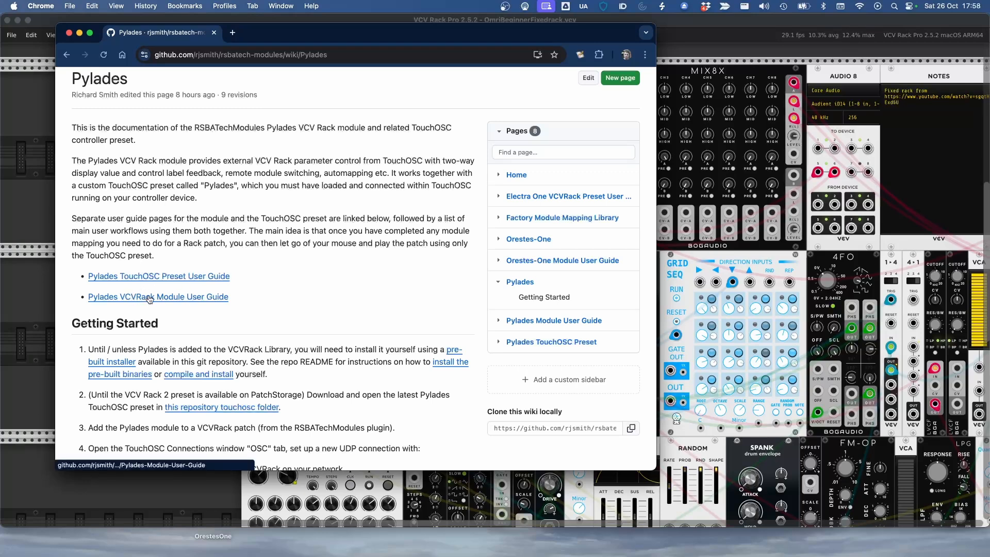
pyautogui.scroll(-10, 150, 300)
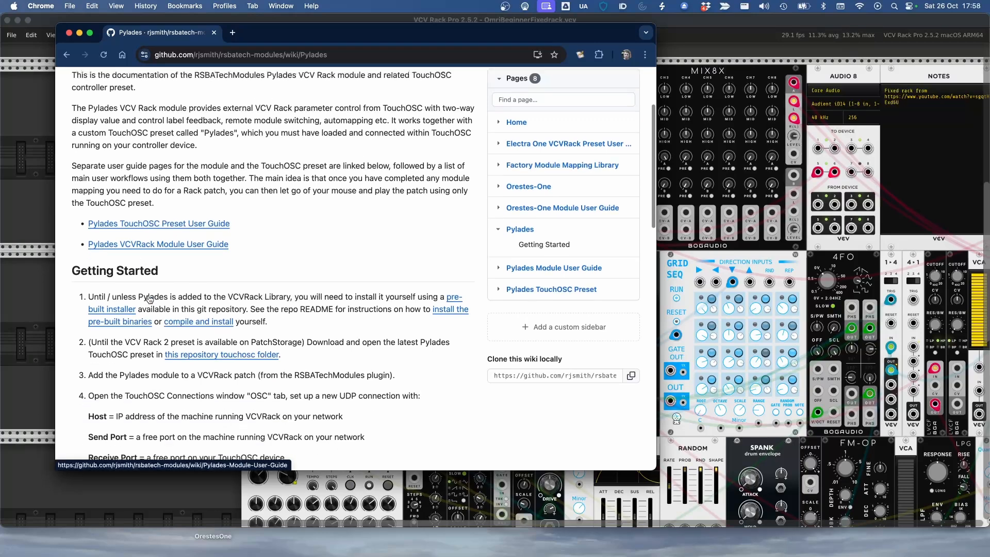
pyautogui.scroll(2, 150, 300)
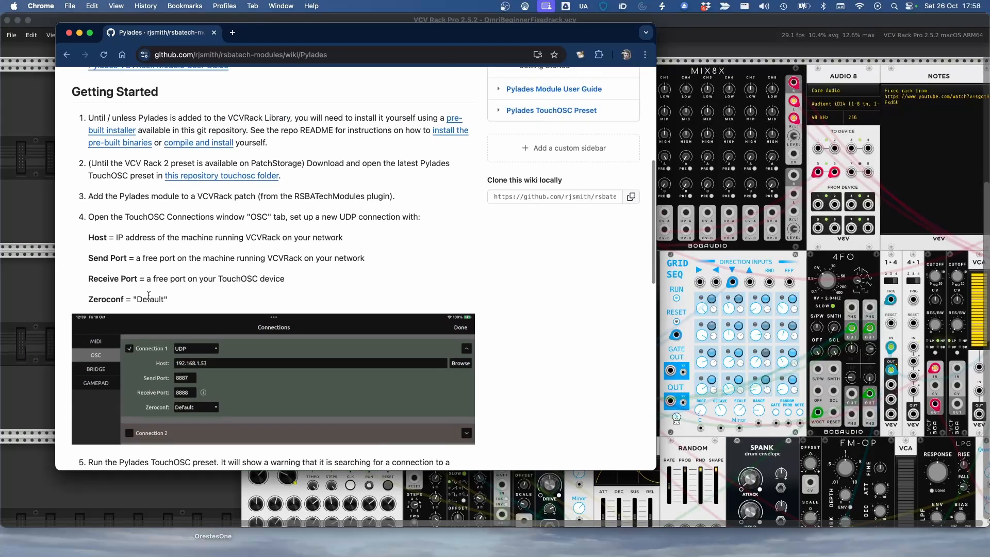
pyautogui.scroll(-18, 163, 272)
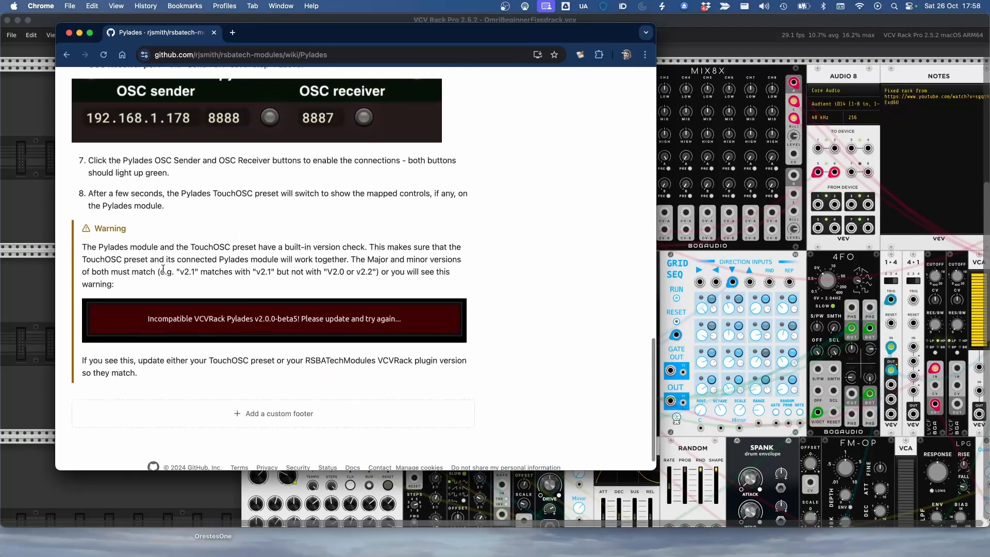
pyautogui.scroll(20, 163, 273)
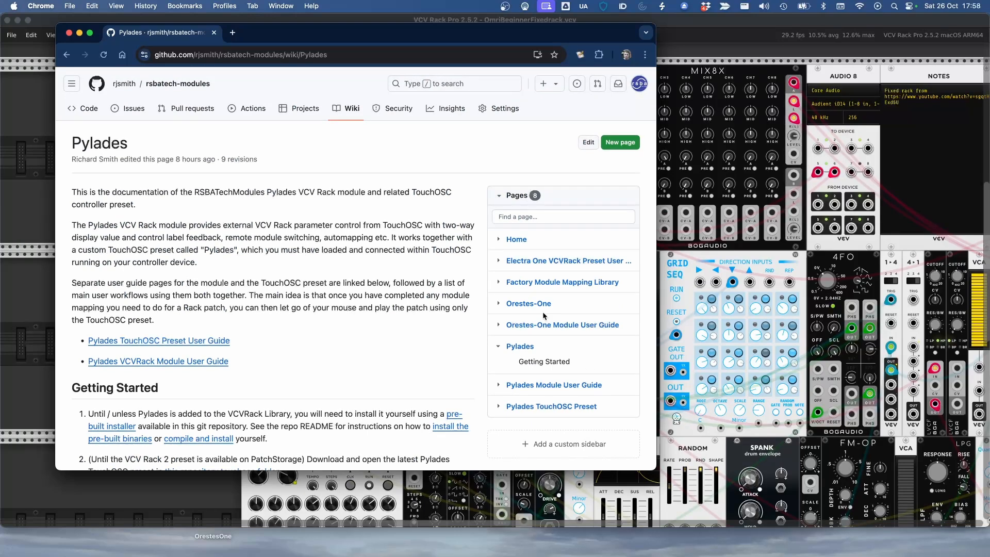
# Review the plugins and modules listed on the Factory Module Mapping Library wiki page, and return to the repository's code page.
pyautogui.click(527, 284)
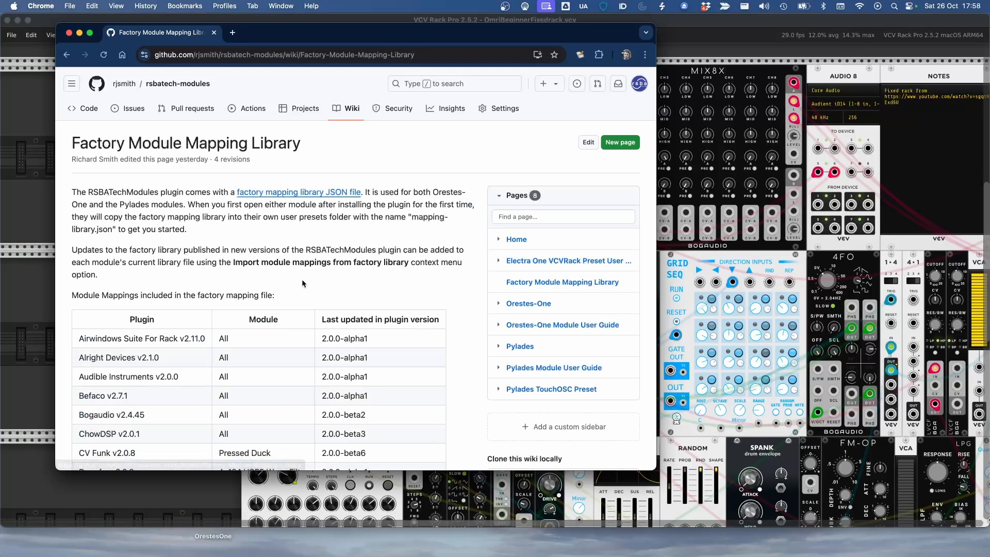
pyautogui.scroll(-5, 303, 283)
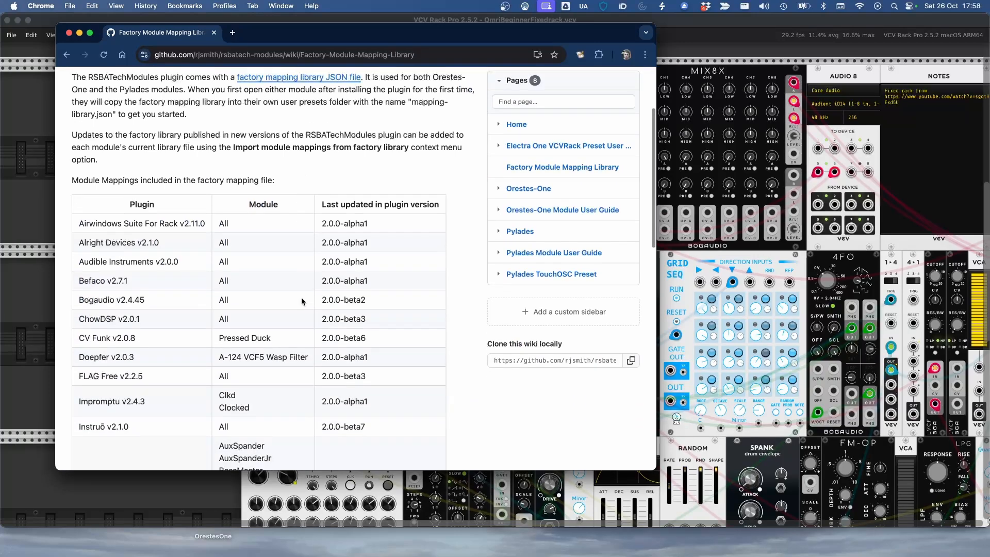
pyautogui.scroll(-6, 302, 301)
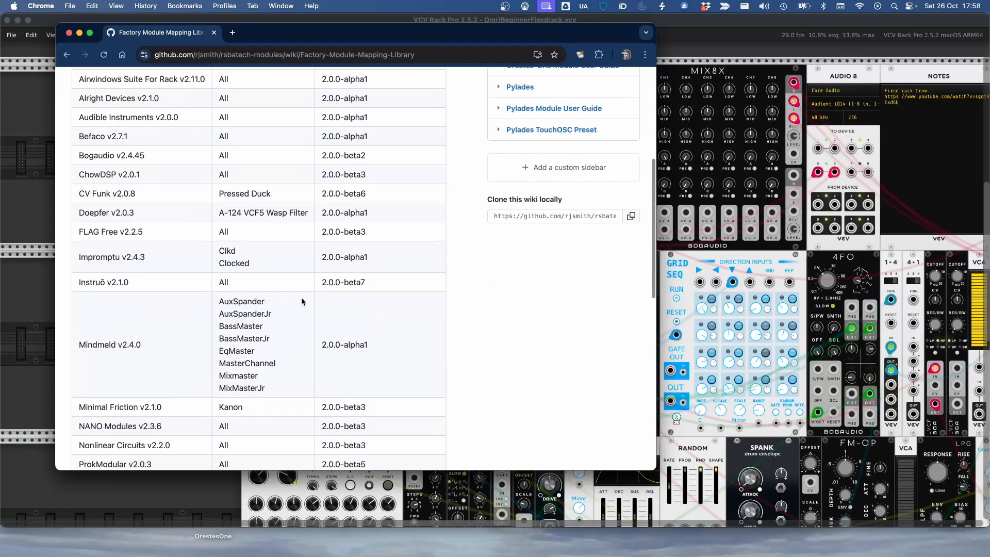
pyautogui.scroll(2, 309, 268)
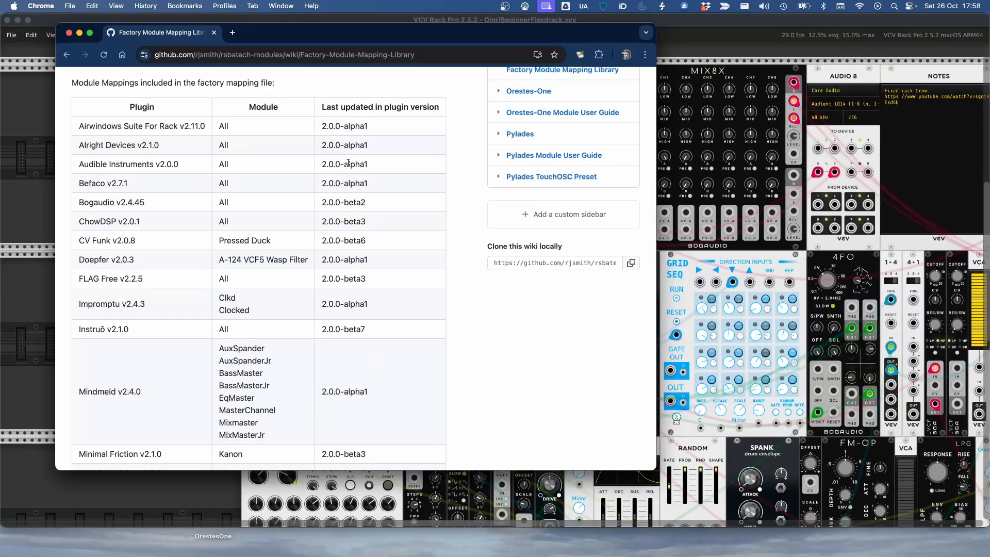
pyautogui.scroll(-8, 349, 163)
pyautogui.scroll(8, 349, 163)
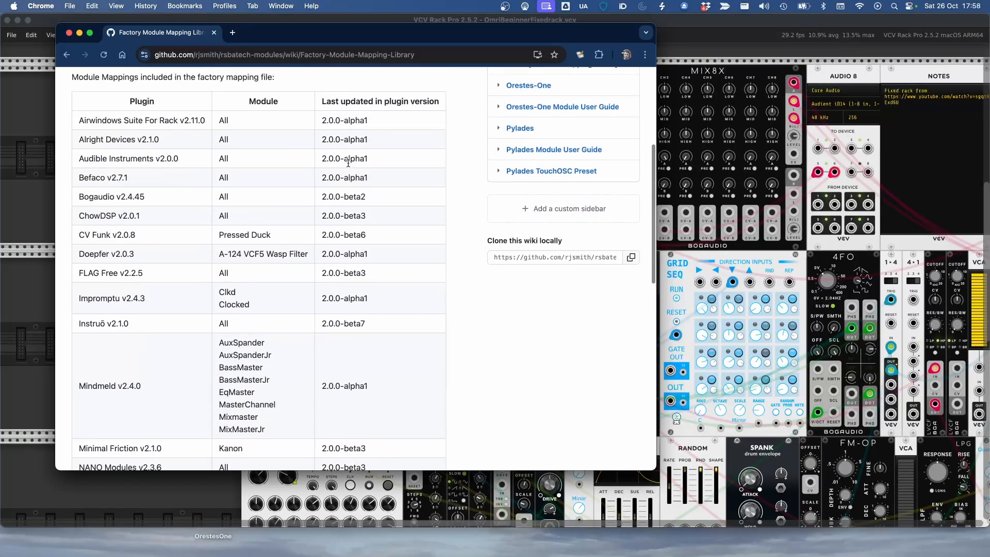
pyautogui.scroll(2, 349, 163)
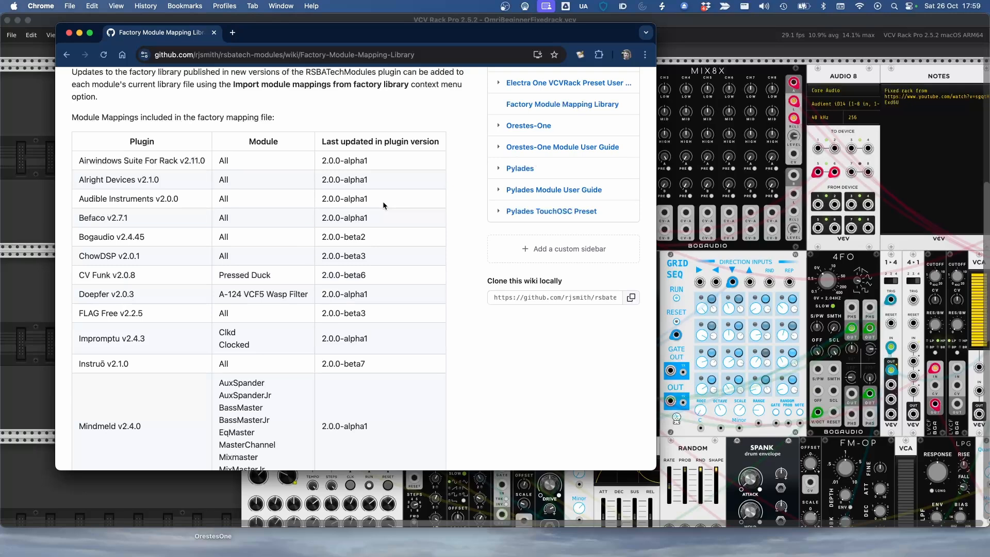
pyautogui.scroll(1, 382, 202)
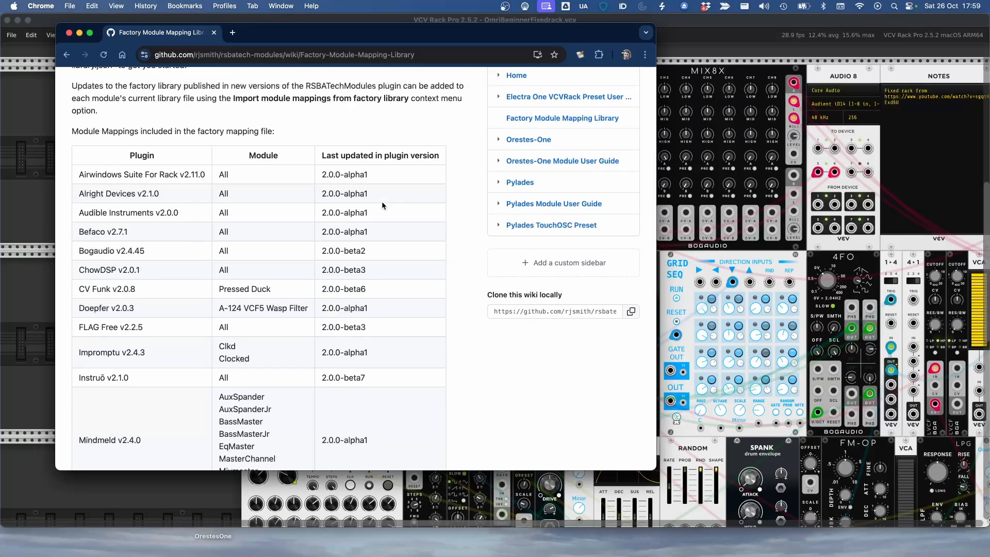
pyautogui.scroll(5, 382, 204)
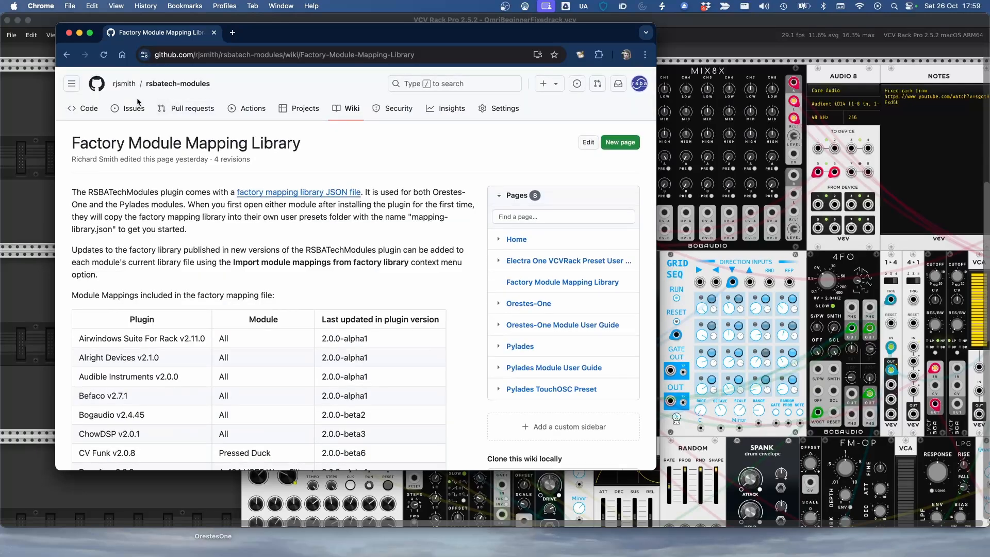
pyautogui.click(73, 115)
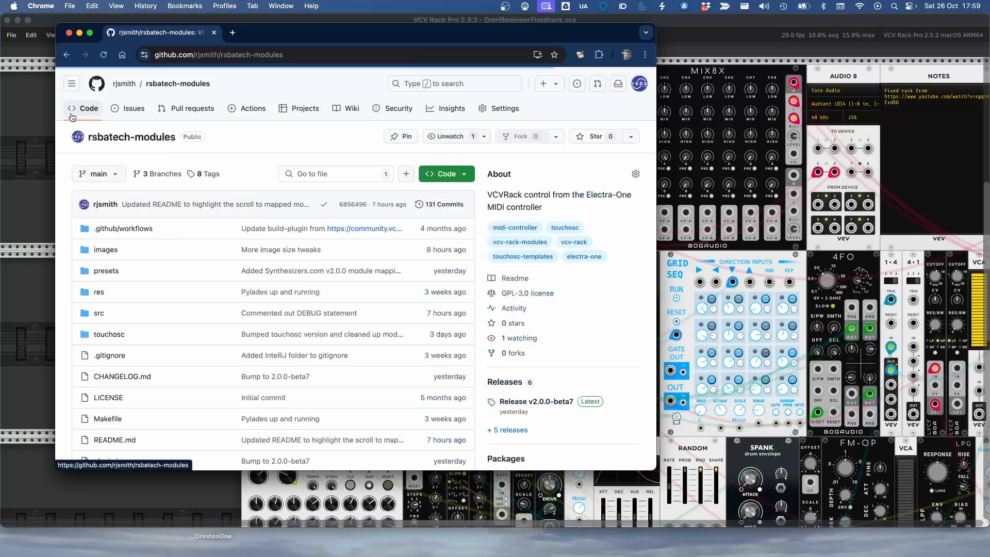